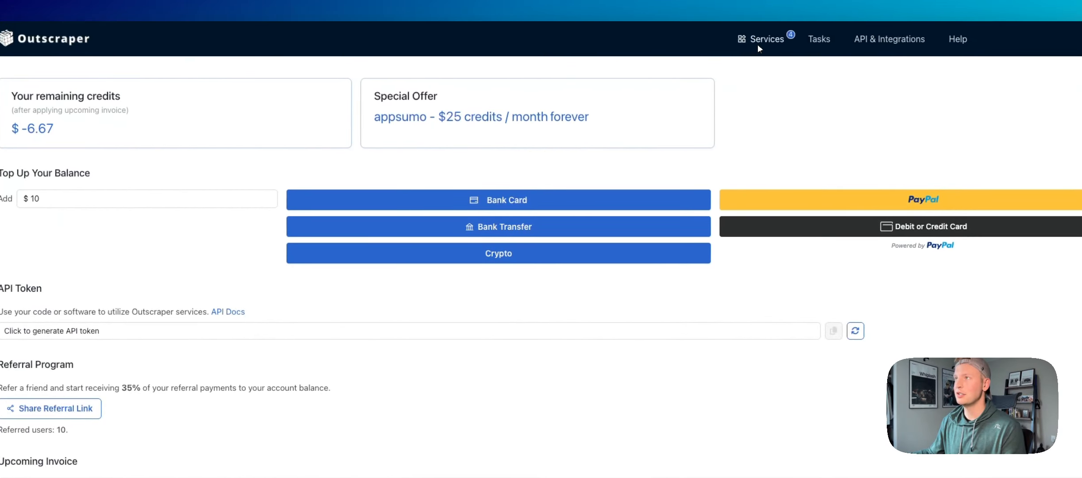
# Step: Open the Google Maps Data Scraper service from the Businesses & POI type
pyautogui.click(757, 44)
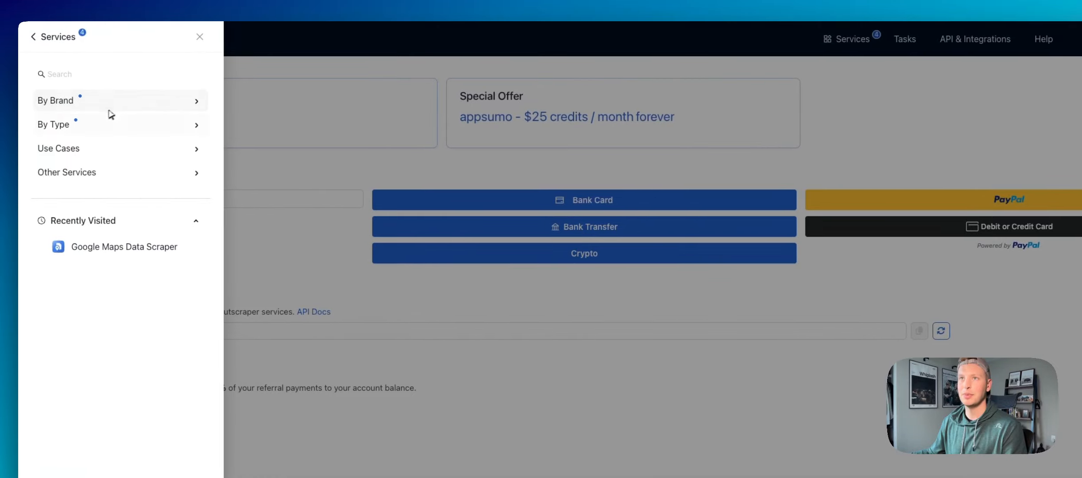
pyautogui.click(73, 125)
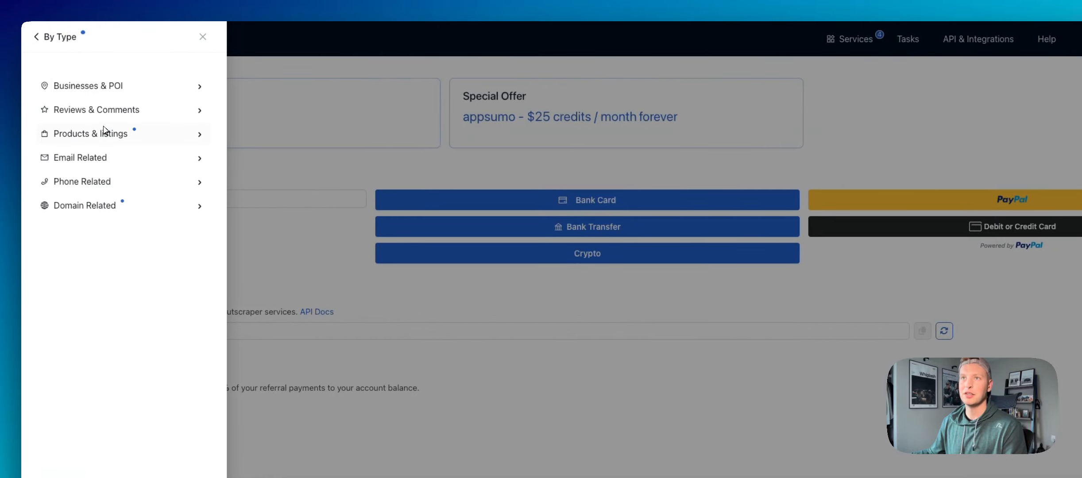
pyautogui.click(119, 89)
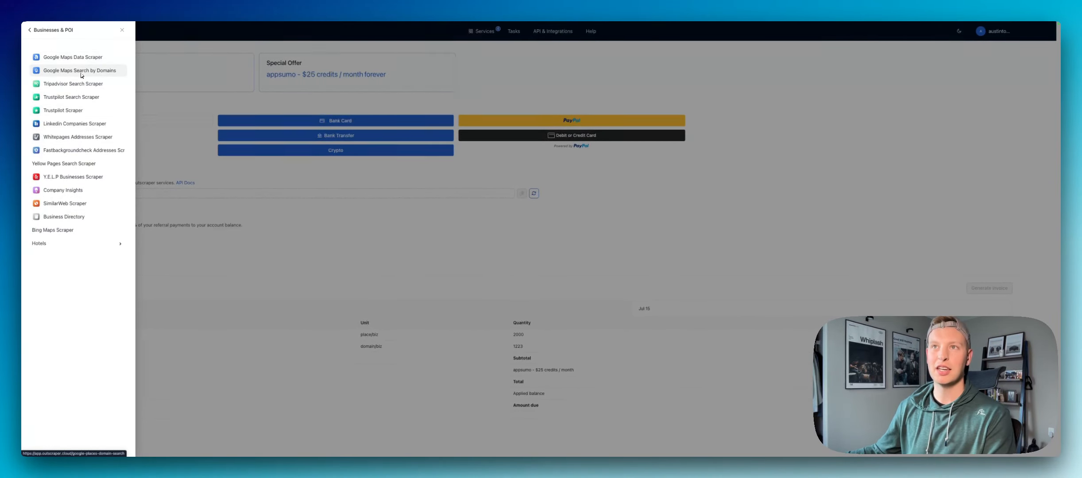
pyautogui.click(82, 57)
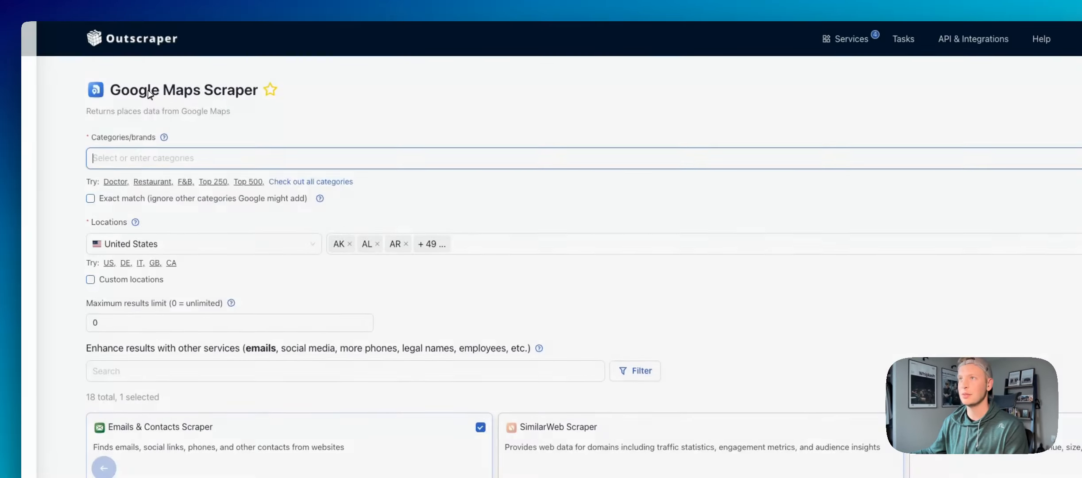
# Step: Search Google for "plumbers columbus ohio" in a new browser tab and look through the business results
pyautogui.moveTo(630, 27)
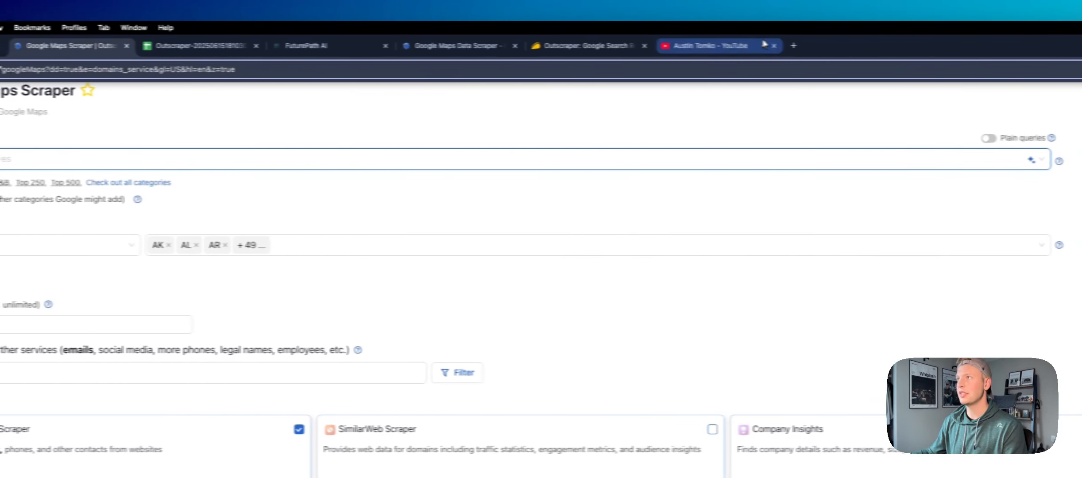
pyautogui.click(768, 48)
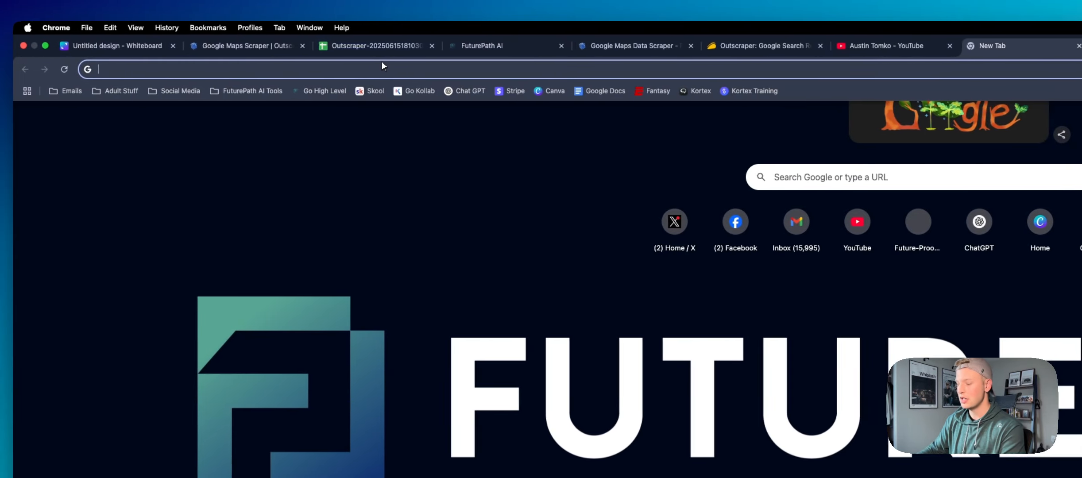
pyautogui.write('plumber')
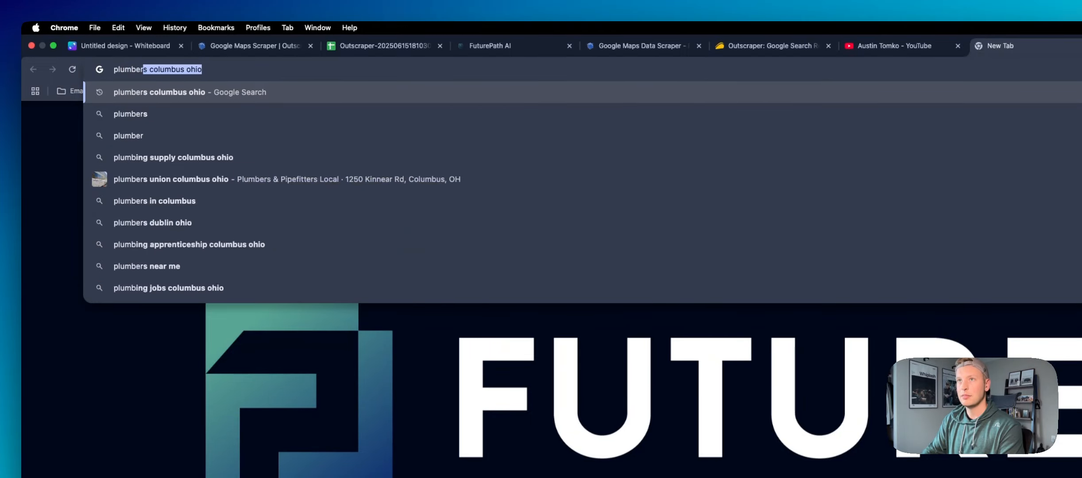
pyautogui.press('Return')
pyautogui.scroll(-3, 73, 366)
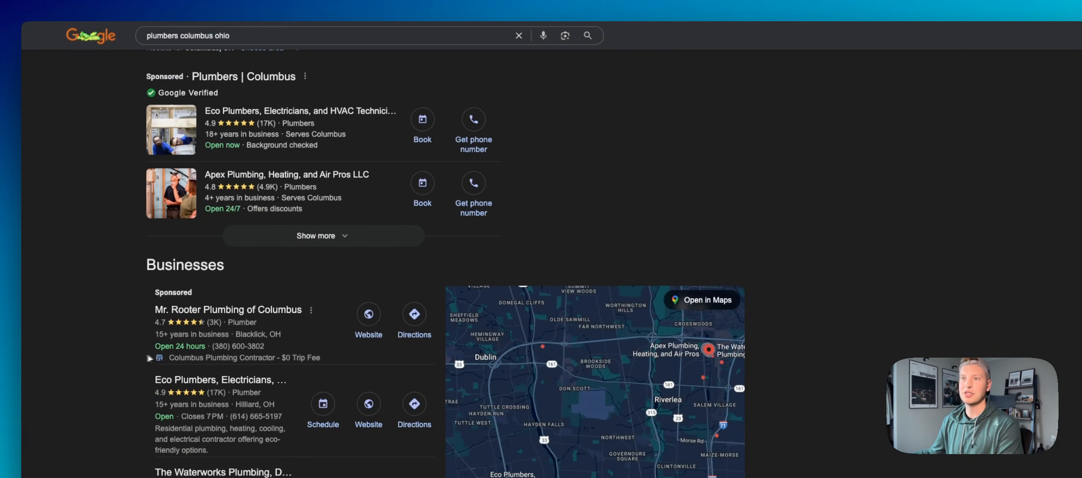
pyautogui.scroll(-5, 73, 363)
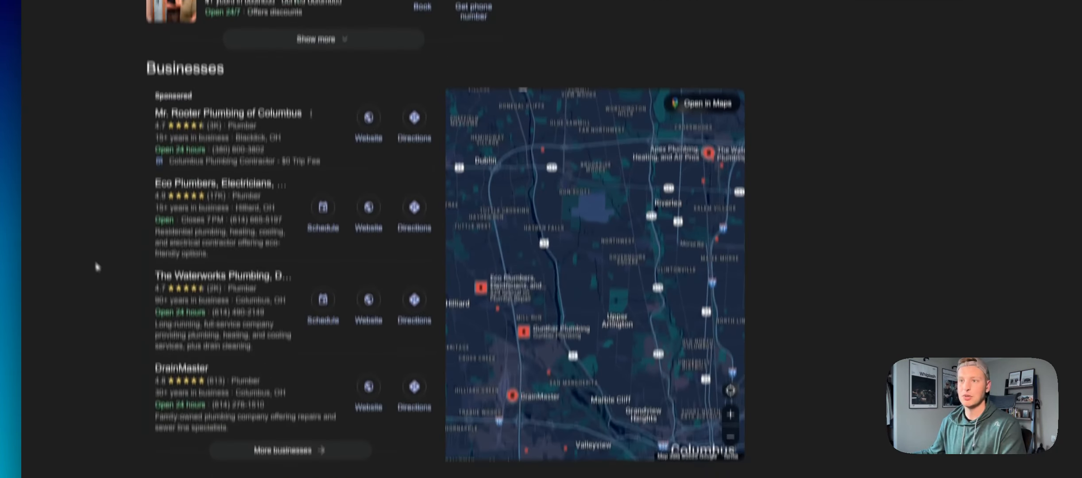
# Step: Open the full list of local plumbing businesses with its map and look through the listings
pyautogui.click(316, 391)
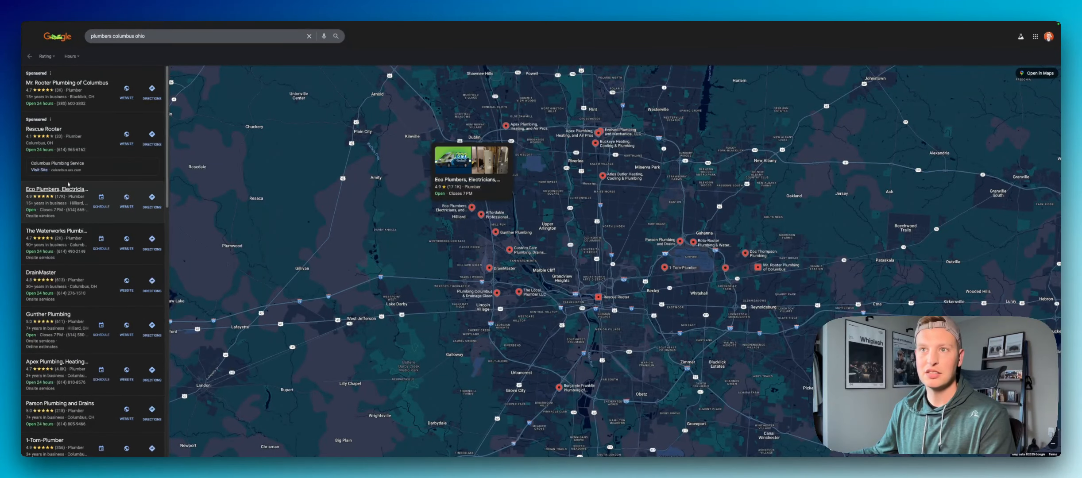
pyautogui.scroll(-1, 73, 210)
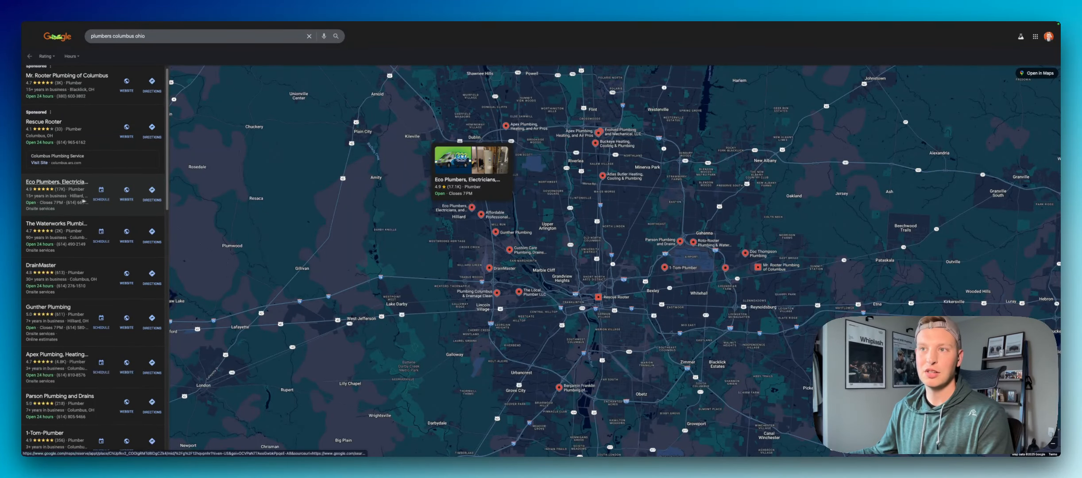
pyautogui.scroll(-4, 57, 238)
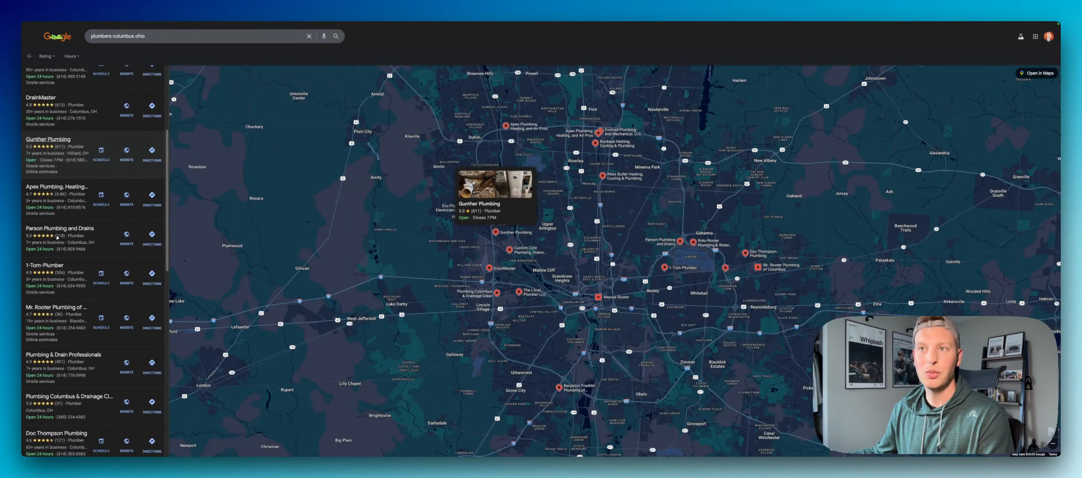
pyautogui.scroll(-3, 58, 238)
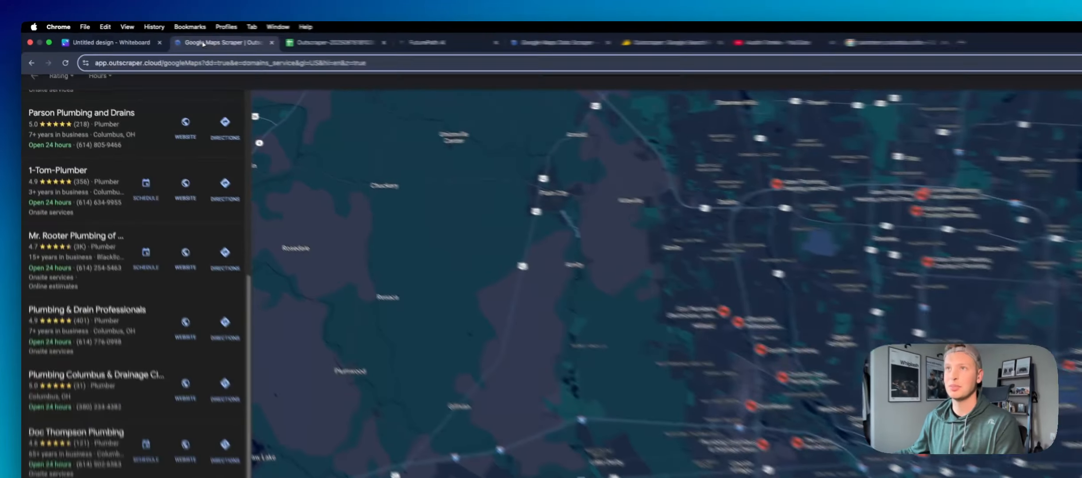
# Step: Return to the Google Maps Scraper form and then view Outscraper's Google Search Results Scraper deal on AppSumo
pyautogui.click(169, 36)
pyautogui.click(88, 37)
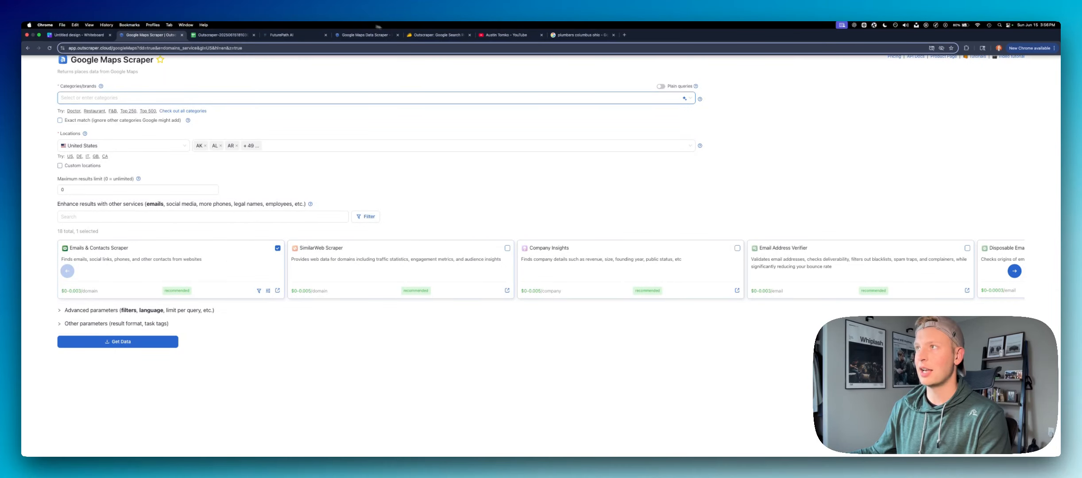
pyautogui.click(438, 35)
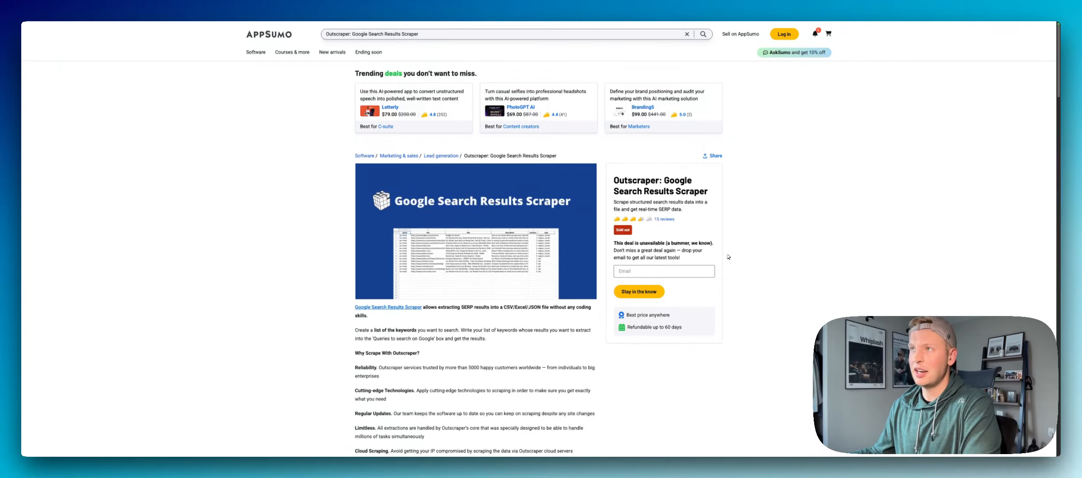
# Step: Review the pricing plans on Outscraper's Google Maps Data Scraper product page
pyautogui.moveTo(376, 23)
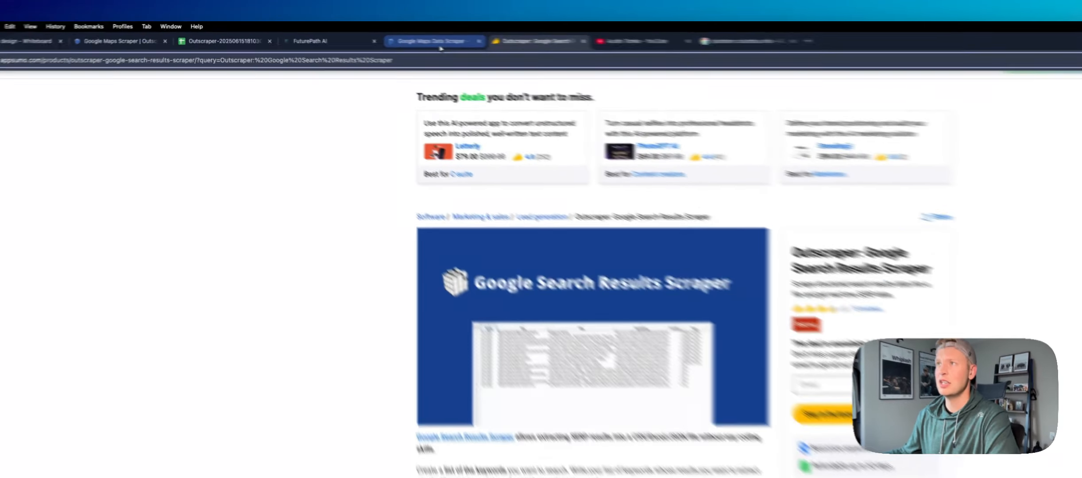
pyautogui.click(440, 45)
pyautogui.scroll(-5, 451, 354)
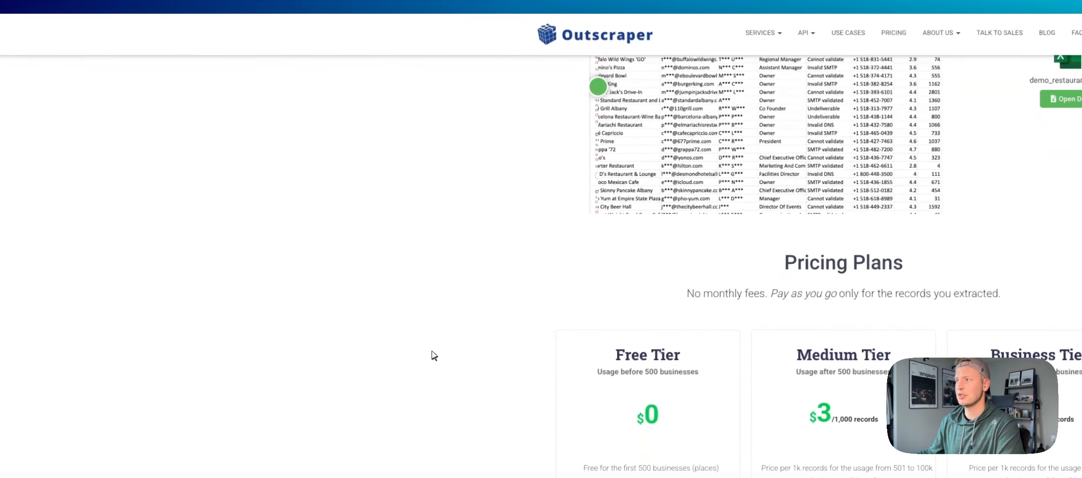
pyautogui.moveTo(161, 35)
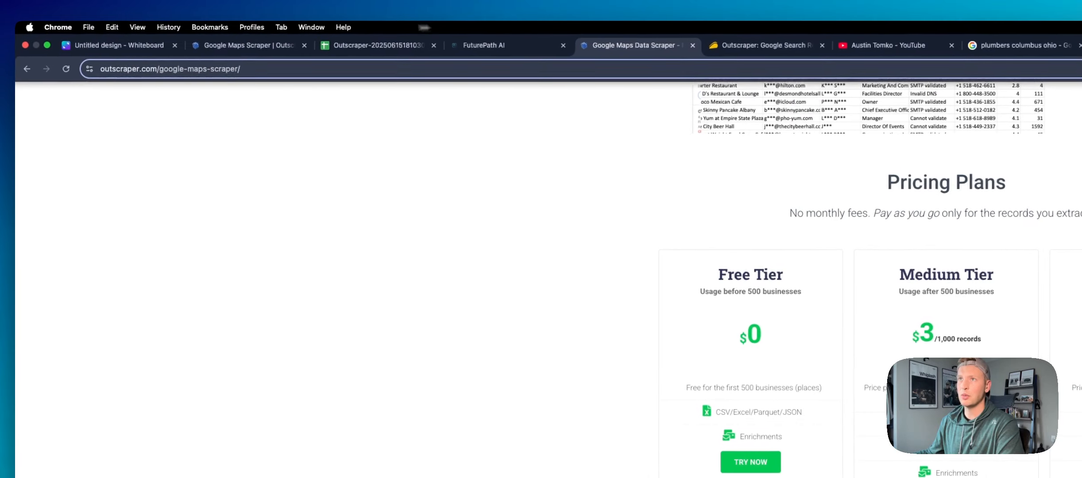
# Step: Return to the Google Maps Scraper form and add the categories Flooring and Flooring Contractor
pyautogui.click(266, 45)
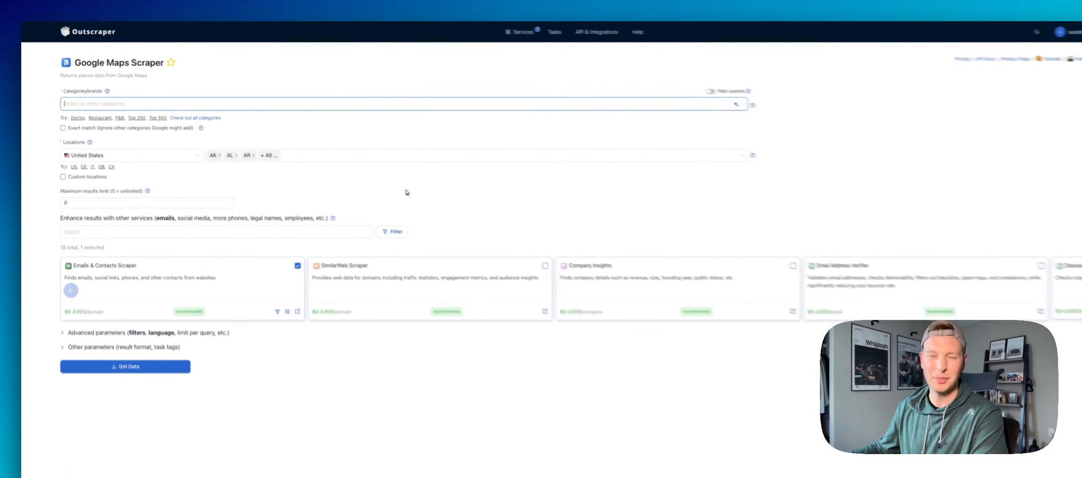
pyautogui.click(166, 99)
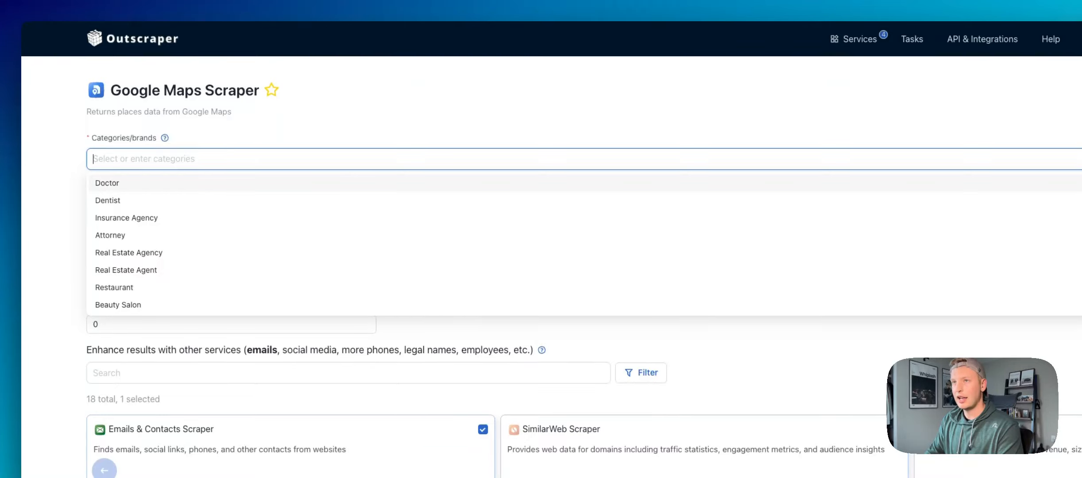
pyautogui.write('floor')
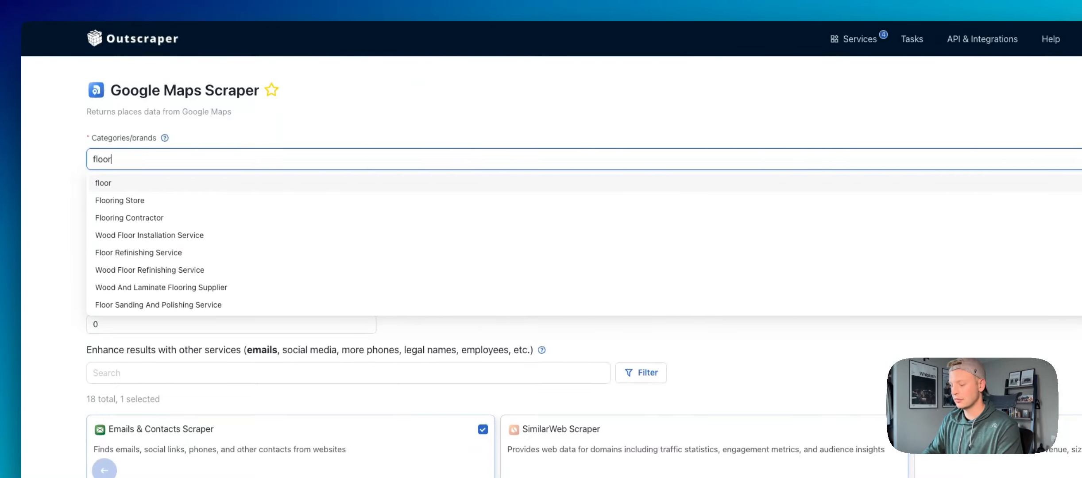
pyautogui.write('ing')
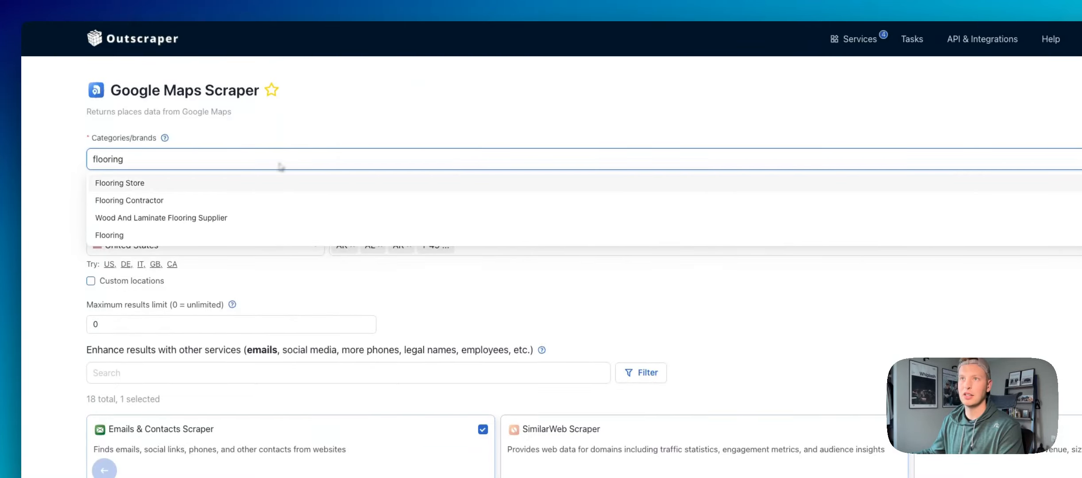
pyautogui.click(177, 232)
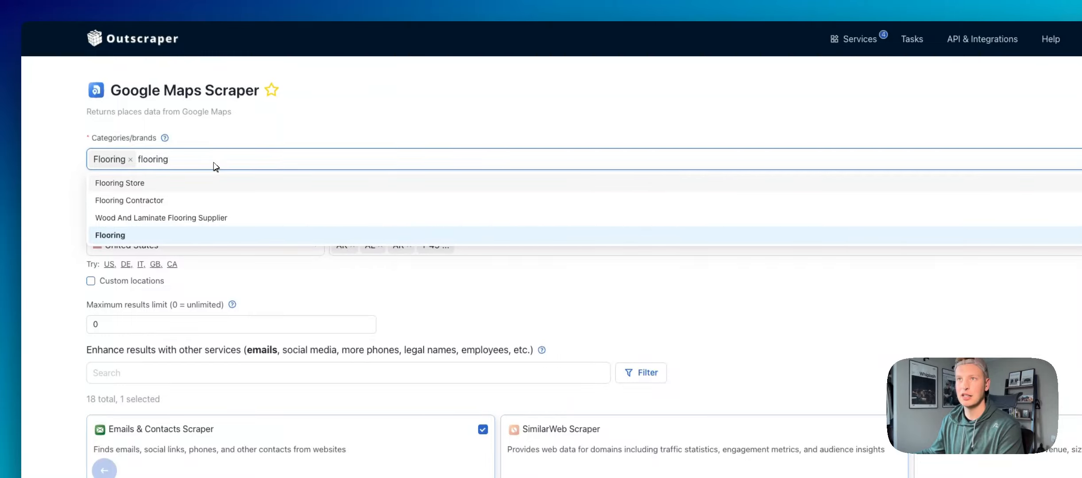
pyautogui.click(199, 200)
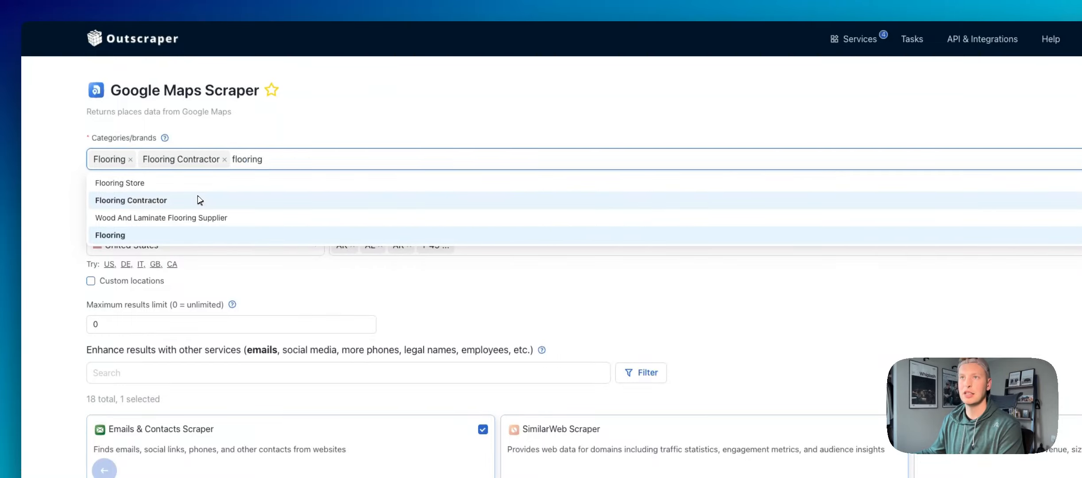
pyautogui.click(66, 179)
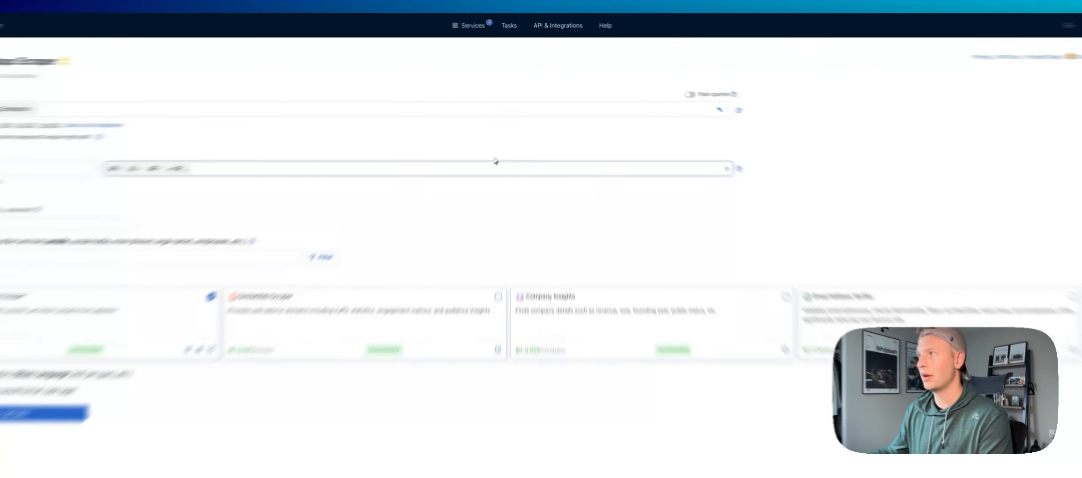
# Step: Clear all preselected United States locations and select only the states IN, OH and PA
pyautogui.click(495, 169)
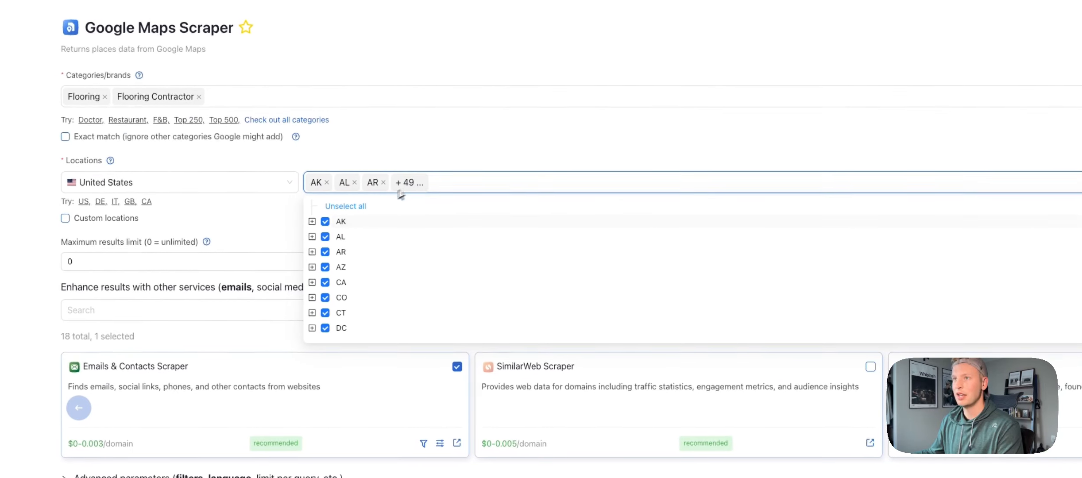
pyautogui.click(338, 208)
pyautogui.scroll(-1, 337, 256)
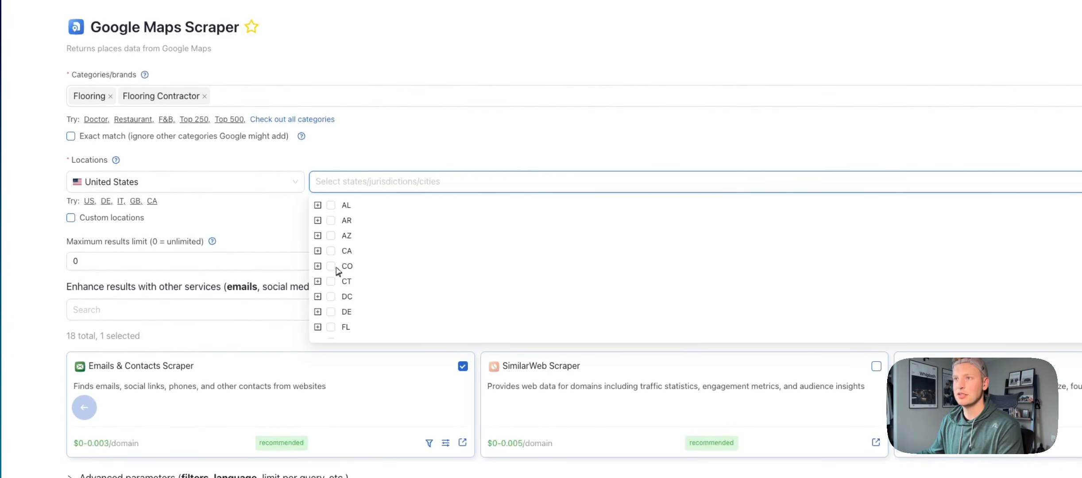
pyautogui.scroll(-2, 337, 270)
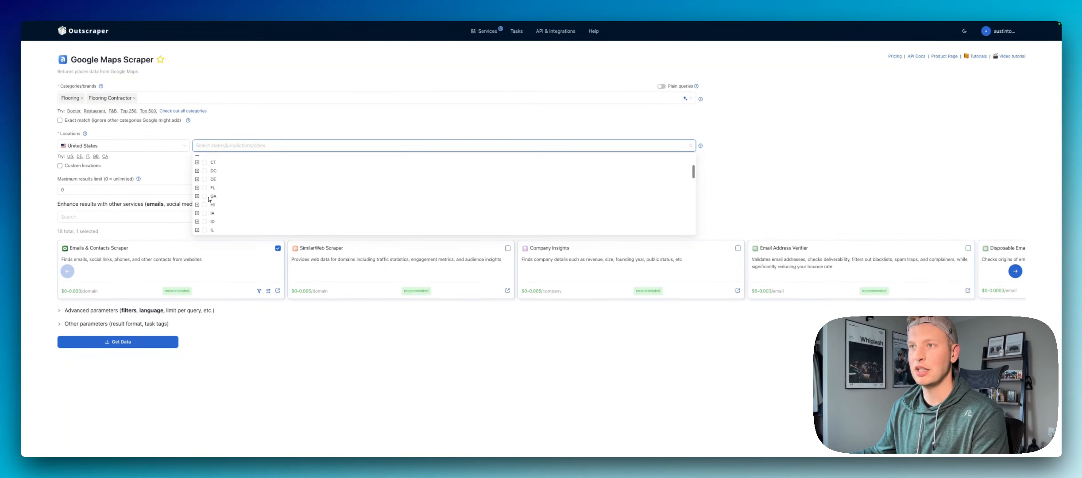
pyautogui.scroll(-1, 208, 199)
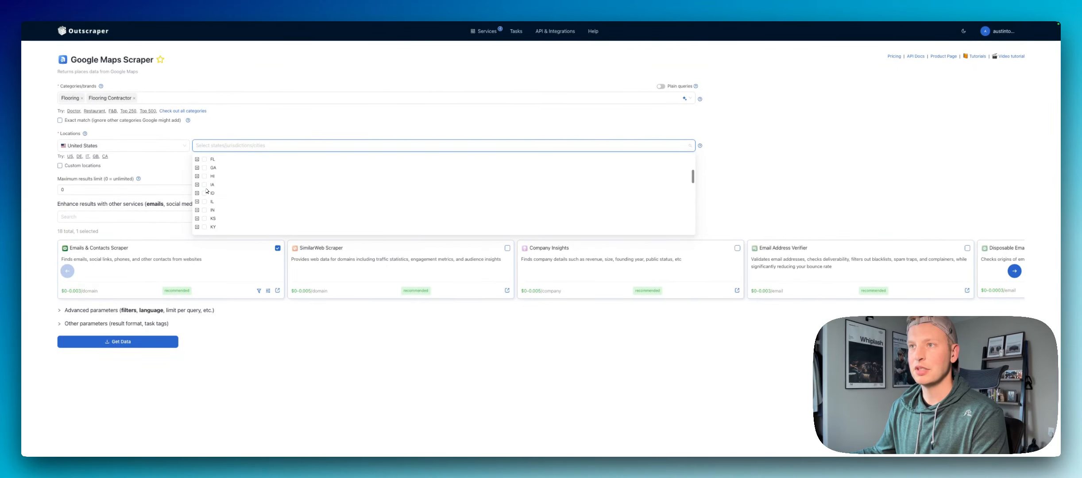
pyautogui.click(205, 210)
pyautogui.scroll(-2, 208, 199)
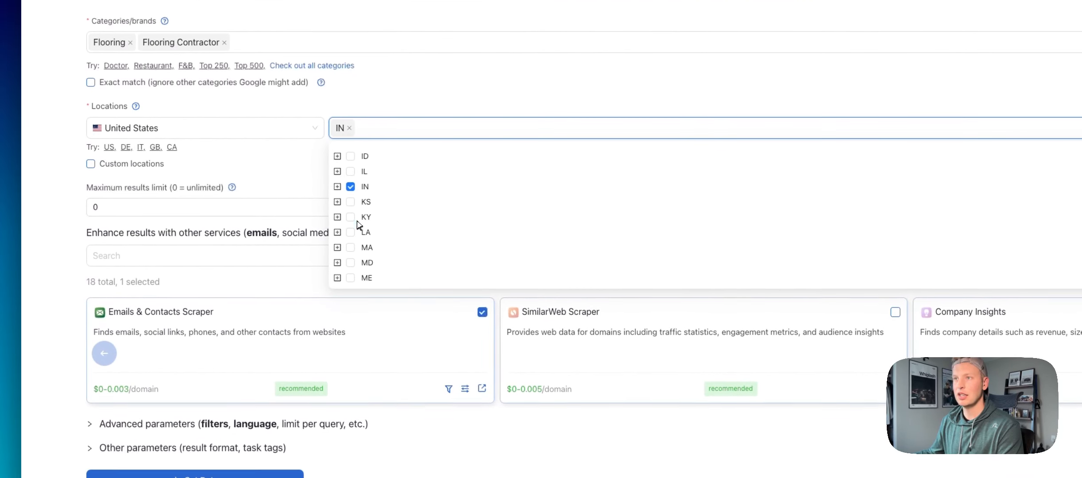
pyautogui.scroll(-5, 358, 226)
pyautogui.click(352, 234)
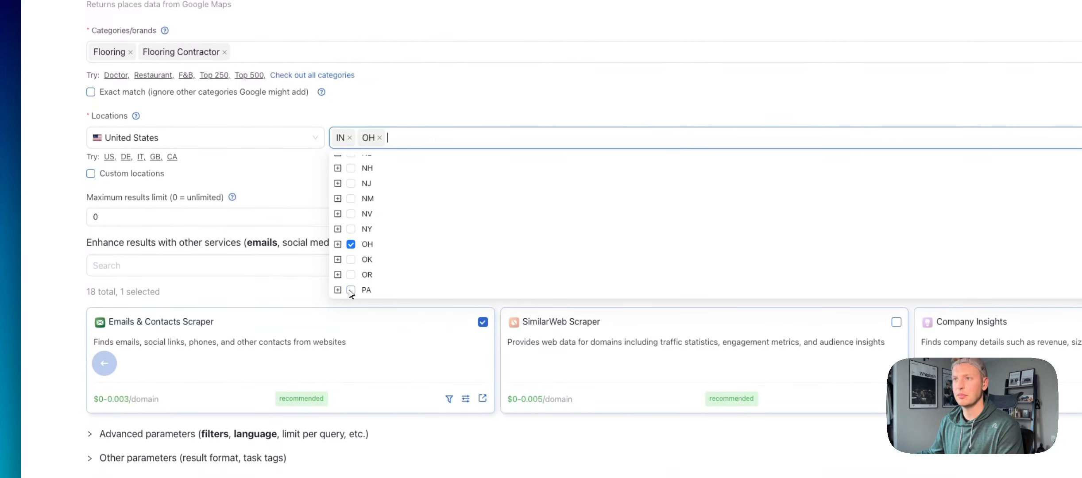
pyautogui.click(351, 289)
pyautogui.click(295, 186)
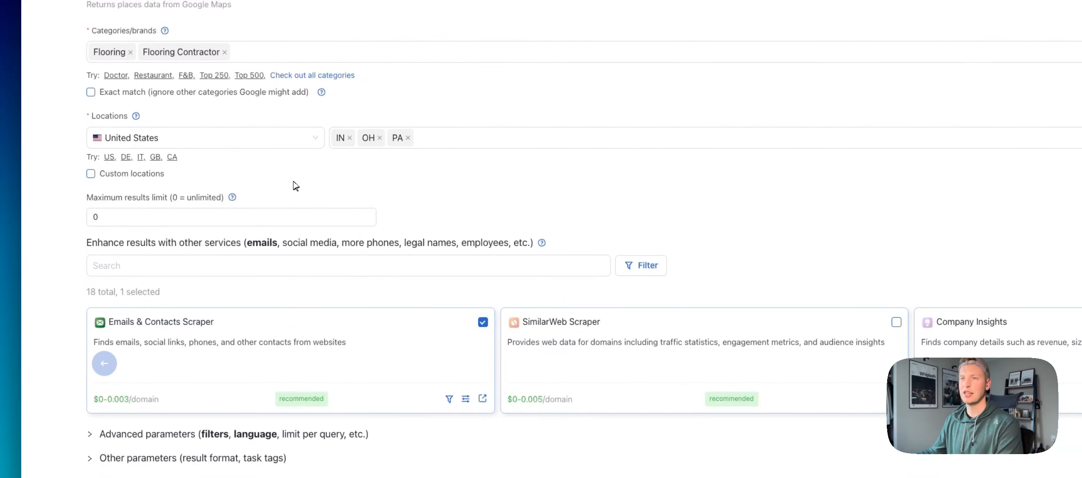
# Step: Set the maximum results limit to 2000
pyautogui.moveTo(235, 213); pyautogui.dragTo(57, 214)
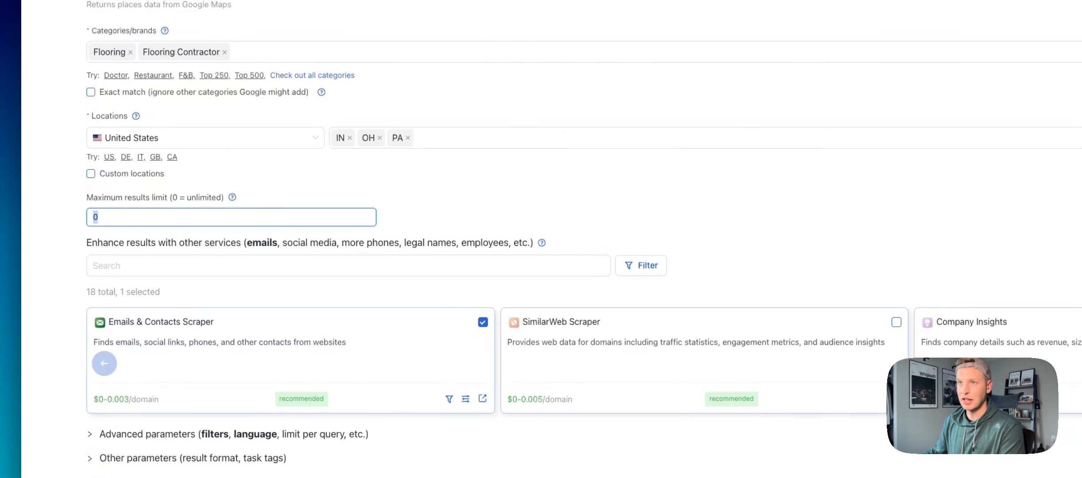
pyautogui.write('2000')
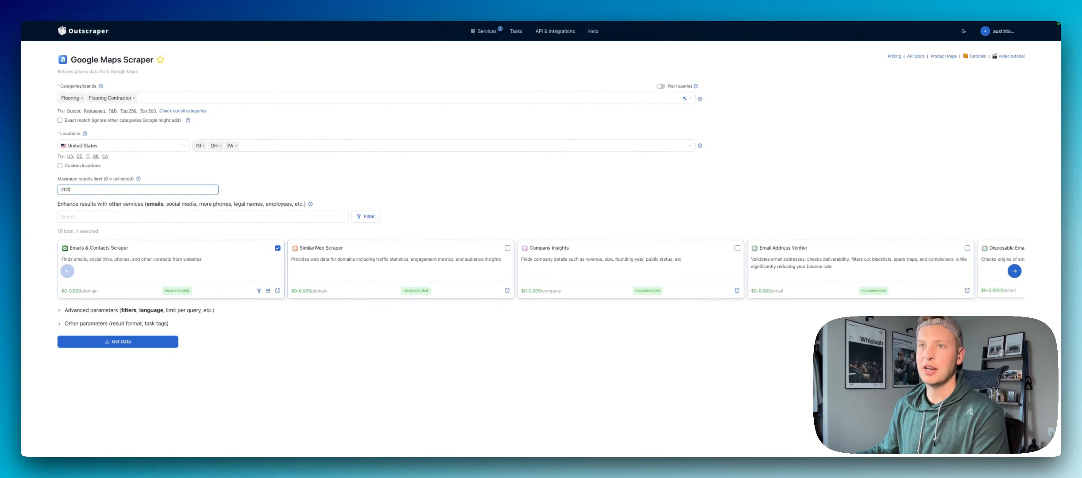
pyautogui.click(181, 178)
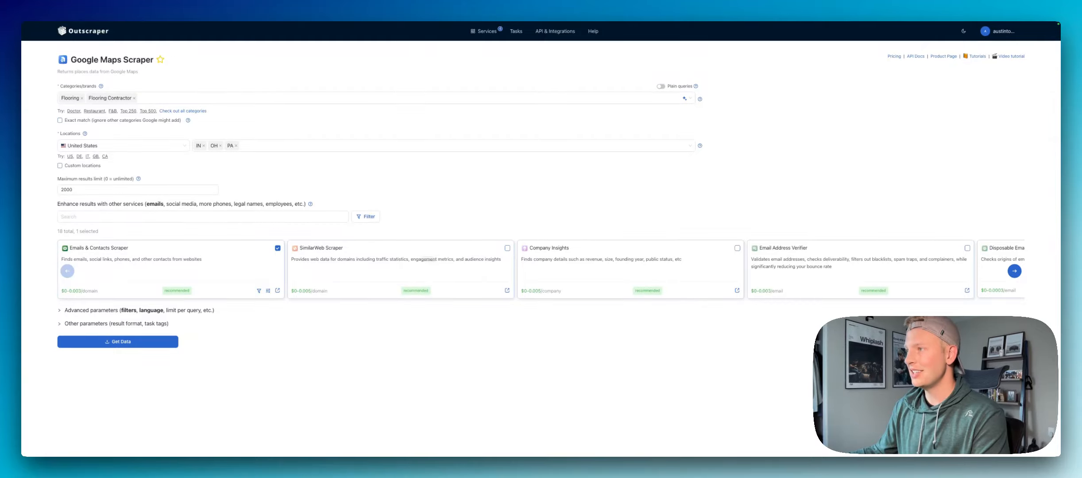
# Step: Browse the additional enrichment services and check the help for the places per query search setting
pyautogui.click(1014, 271)
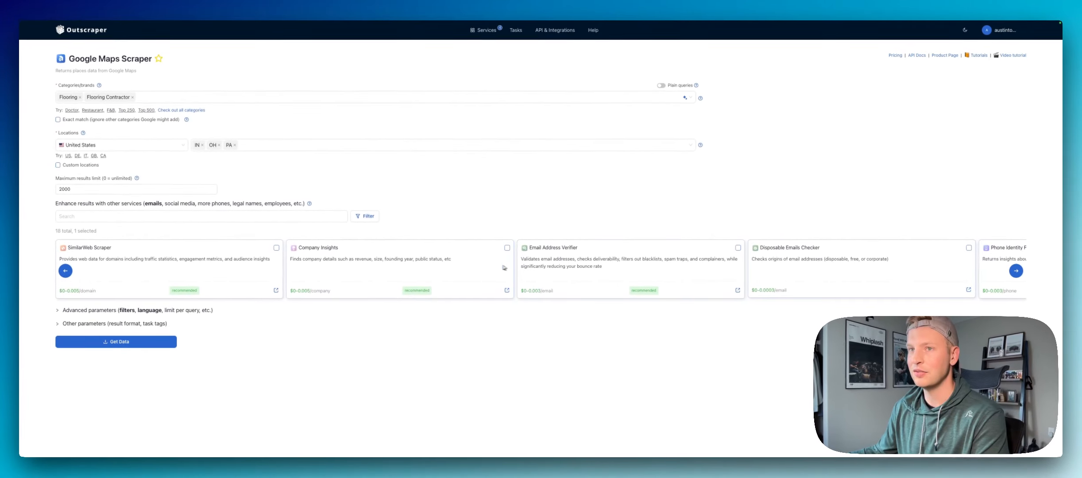
pyautogui.click(1015, 271)
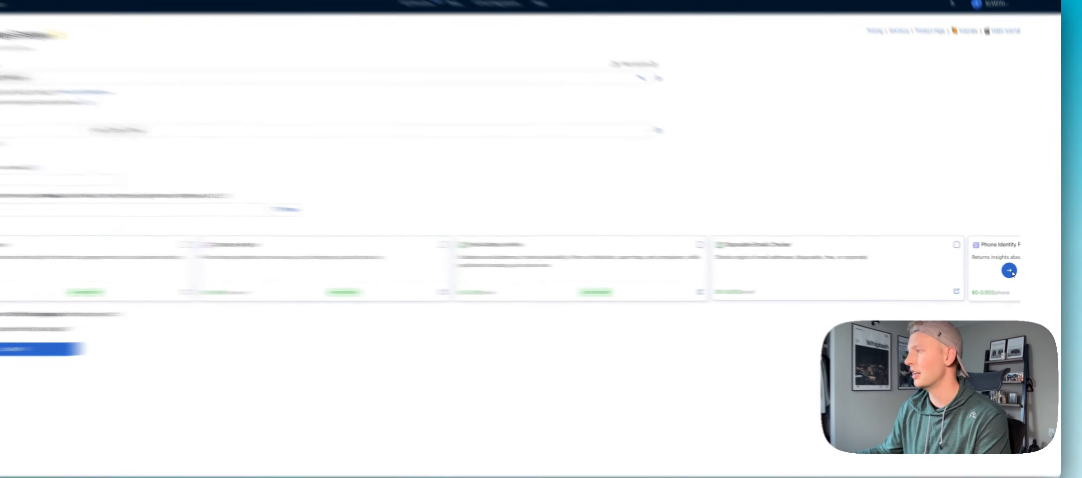
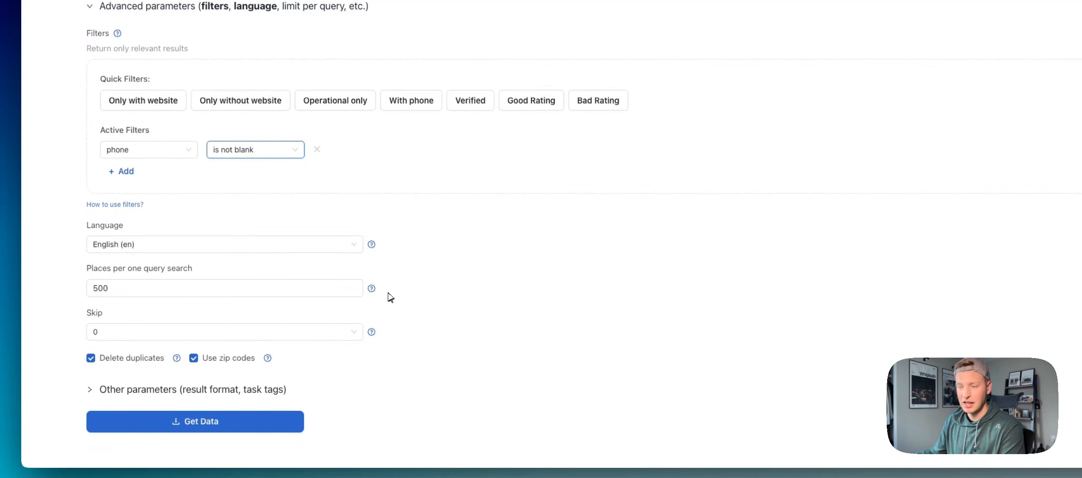
pyautogui.moveTo(373, 289)
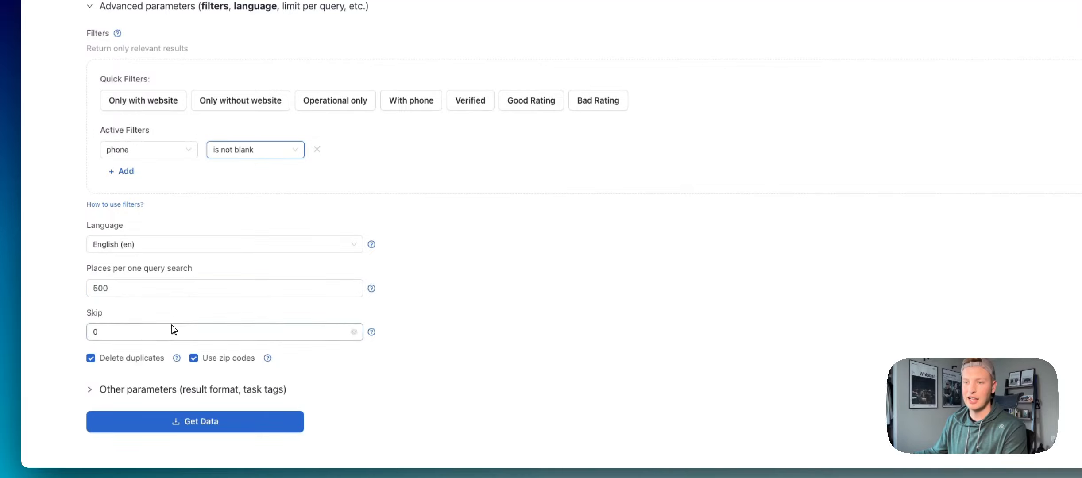
# Step: Expand the other parameters, keep CSV as the result extension, and submit the scrape to get the data
pyautogui.click(229, 389)
pyautogui.scroll(-3, 208, 318)
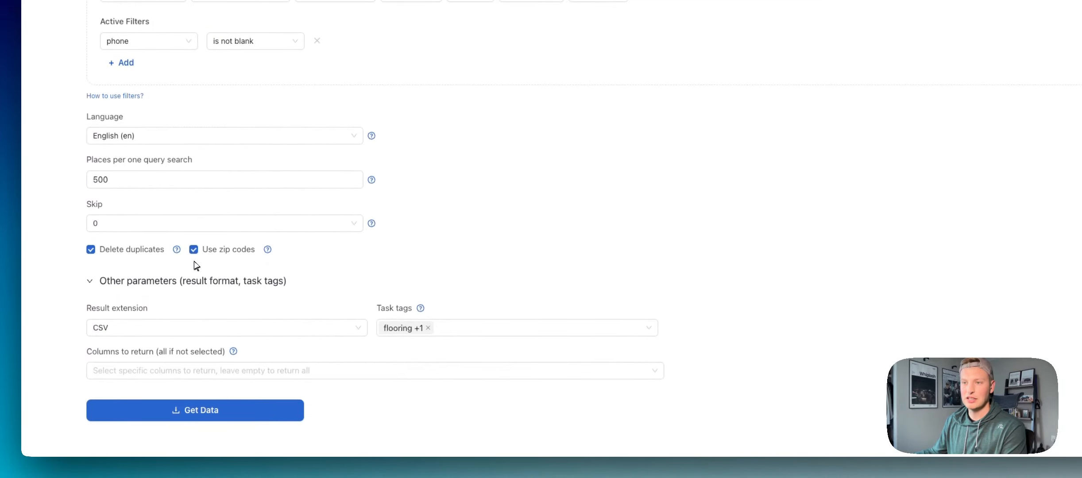
pyautogui.click(177, 336)
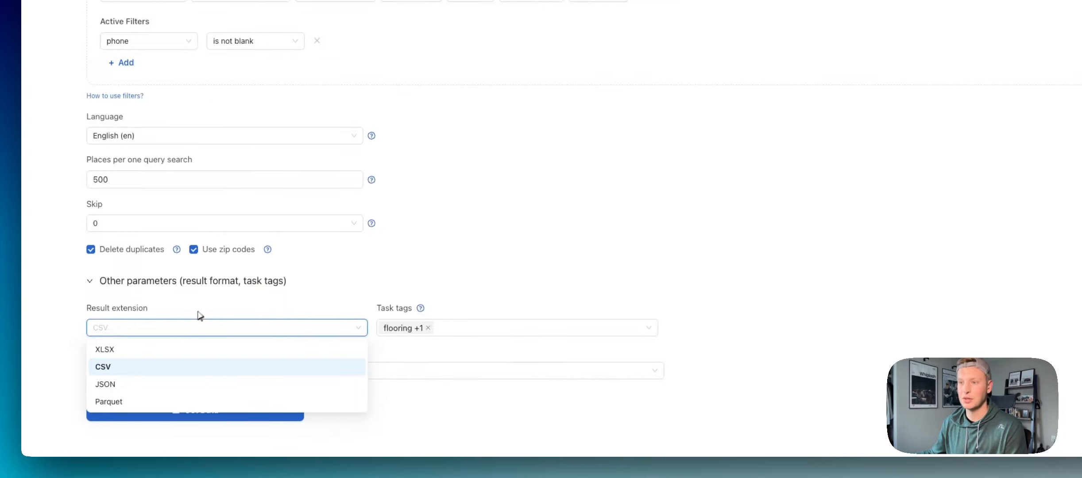
pyautogui.click(221, 304)
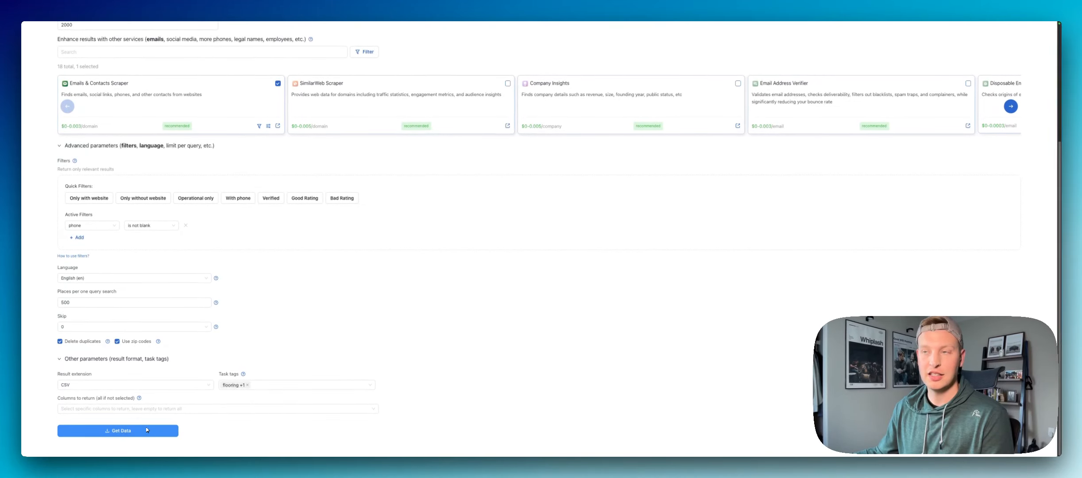
pyautogui.click(147, 429)
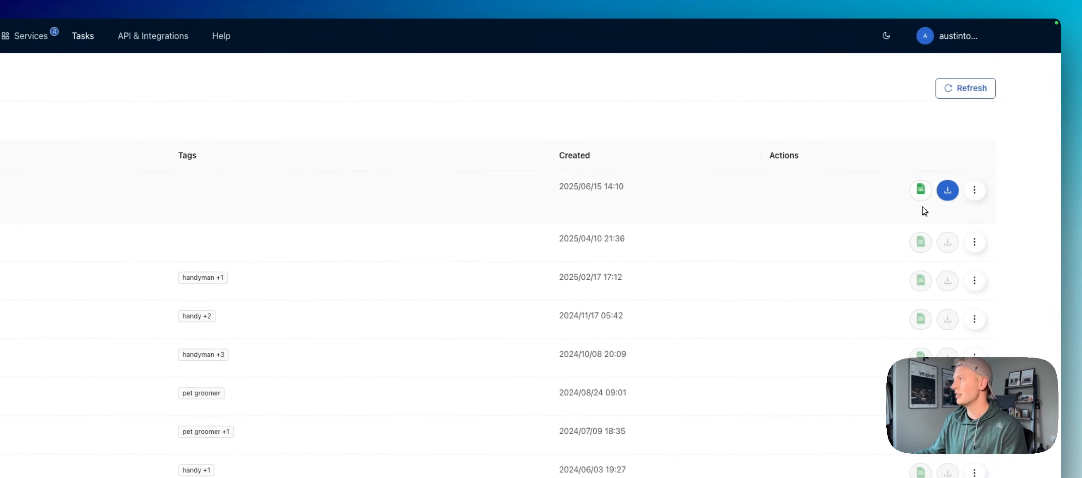
# Step: Switch to the Outscraper results spreadsheet in Google Sheets and look over the scraped flooring businesses
pyautogui.click(341, 50)
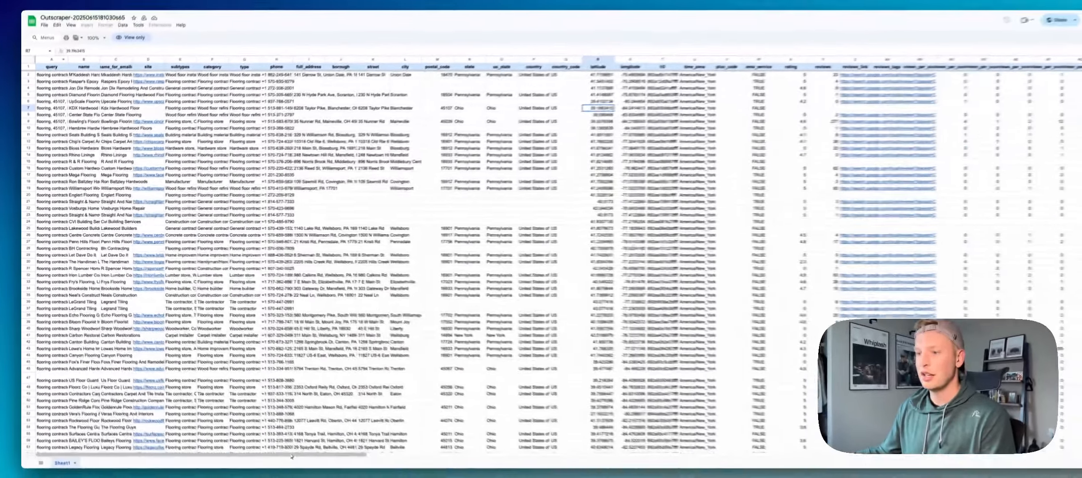
pyautogui.moveTo(276, 443); pyautogui.dragTo(275, 416)
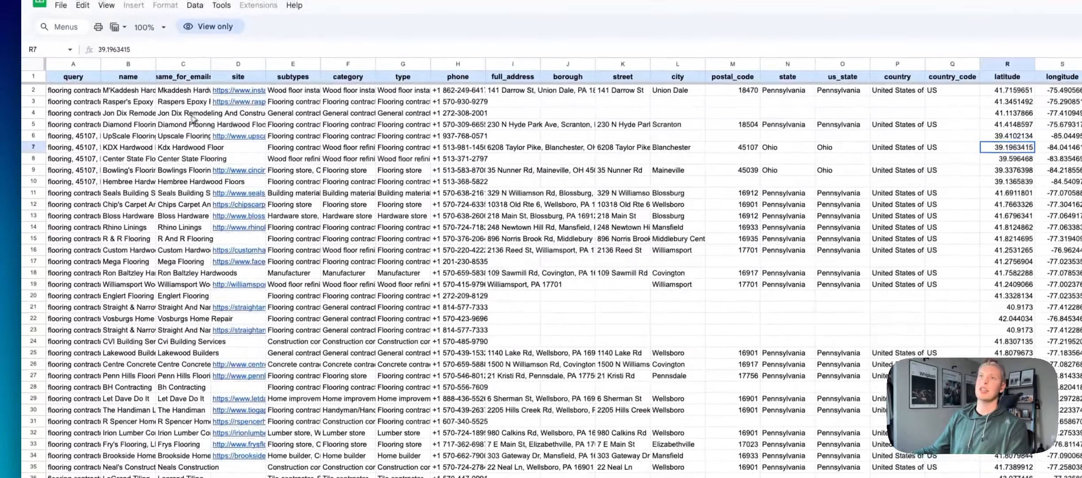
pyautogui.click(186, 114)
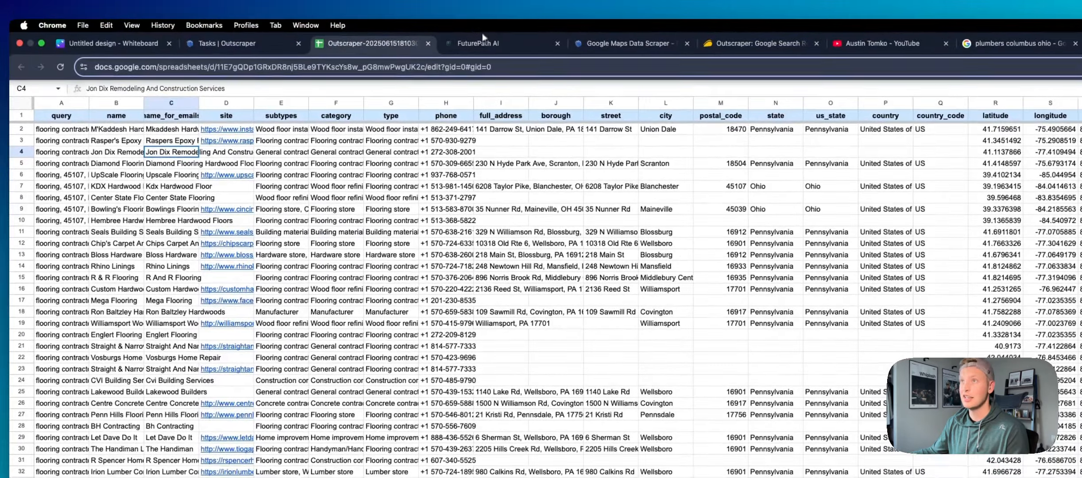
# Step: Switch to the HighLevel contact import and review how the uploaded file's column headers are mapped
pyautogui.click(481, 32)
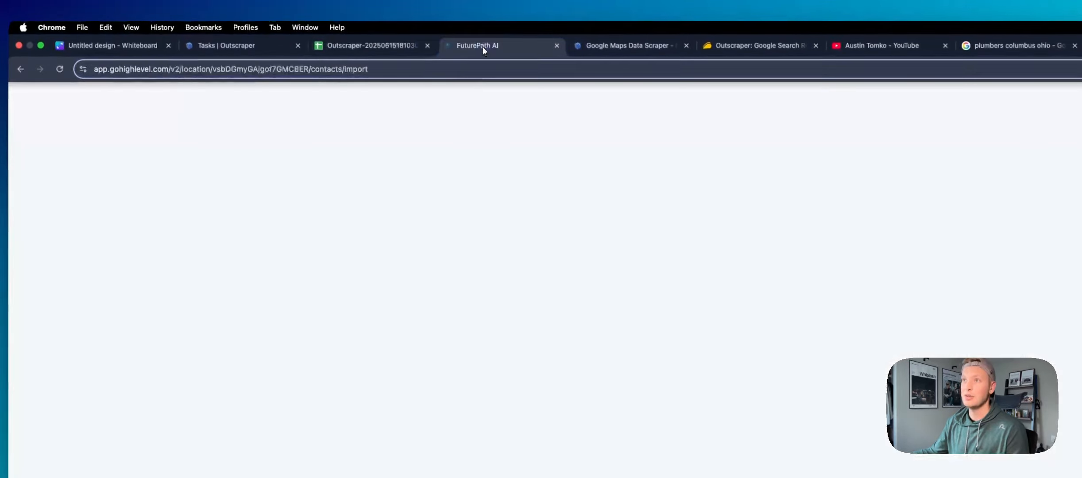
pyautogui.scroll(-20, 575, 323)
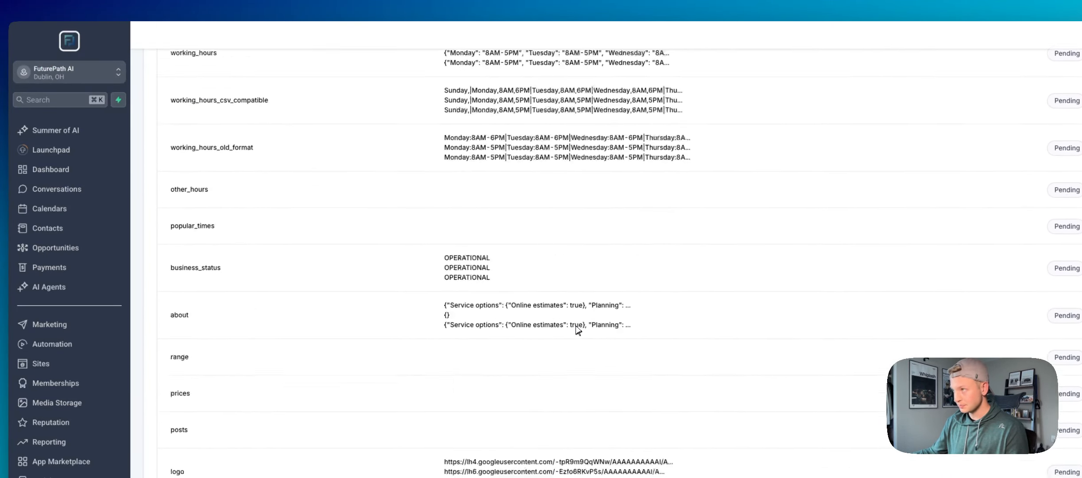
pyautogui.scroll(12, 578, 314)
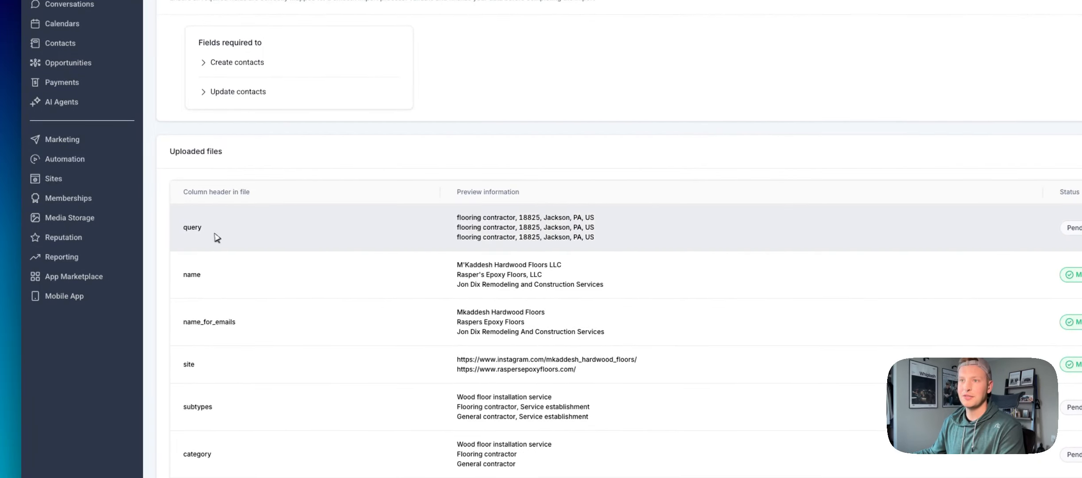
pyautogui.scroll(-1, 217, 341)
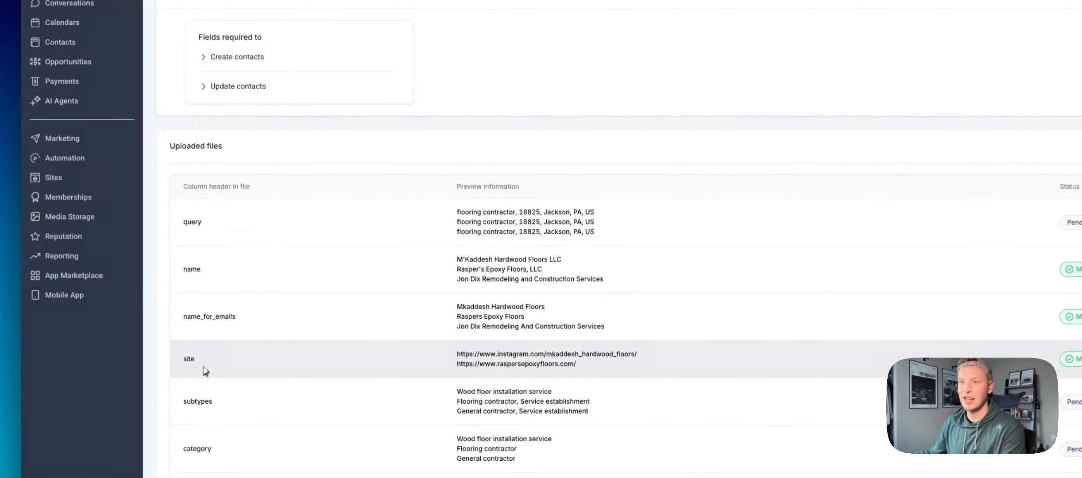
# Step: Return to the results spreadsheet and examine its query, name, name_for_emails, site and subtypes columns
pyautogui.click(354, 45)
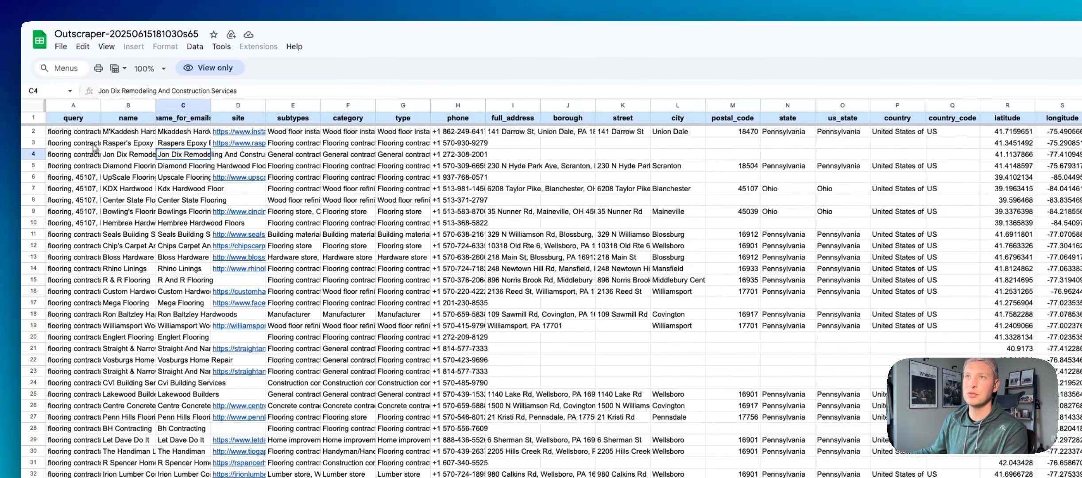
pyautogui.click(84, 119)
pyautogui.click(127, 119)
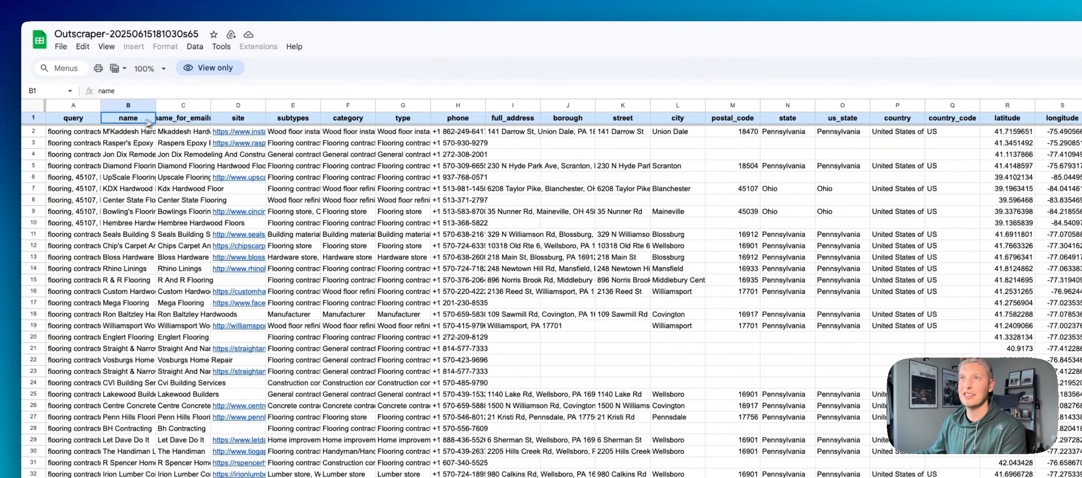
pyautogui.click(178, 120)
pyautogui.click(232, 122)
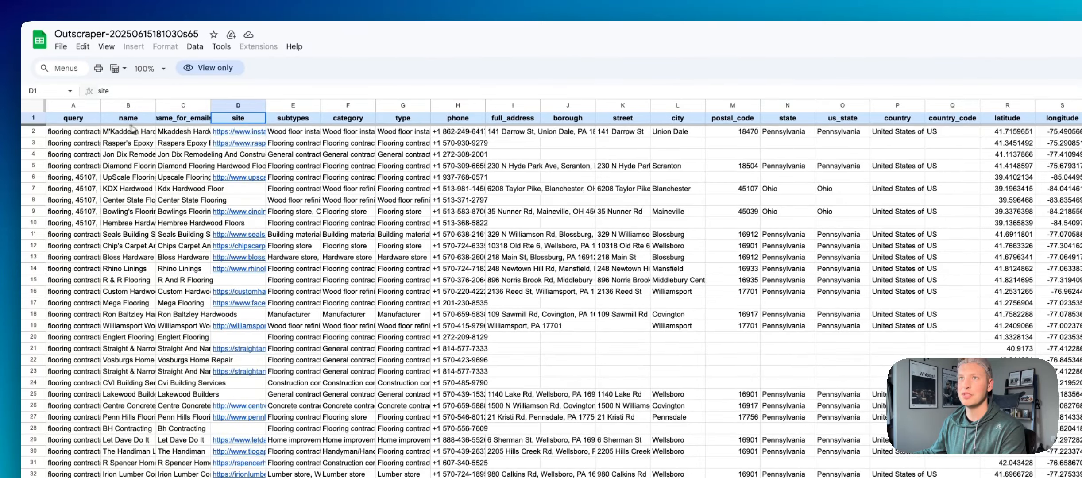
pyautogui.click(297, 118)
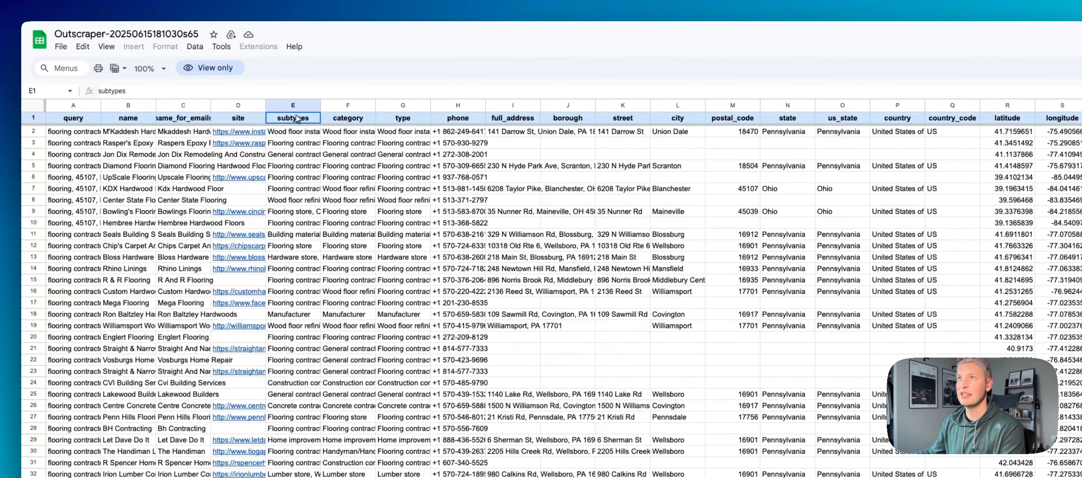
pyautogui.click(393, 199)
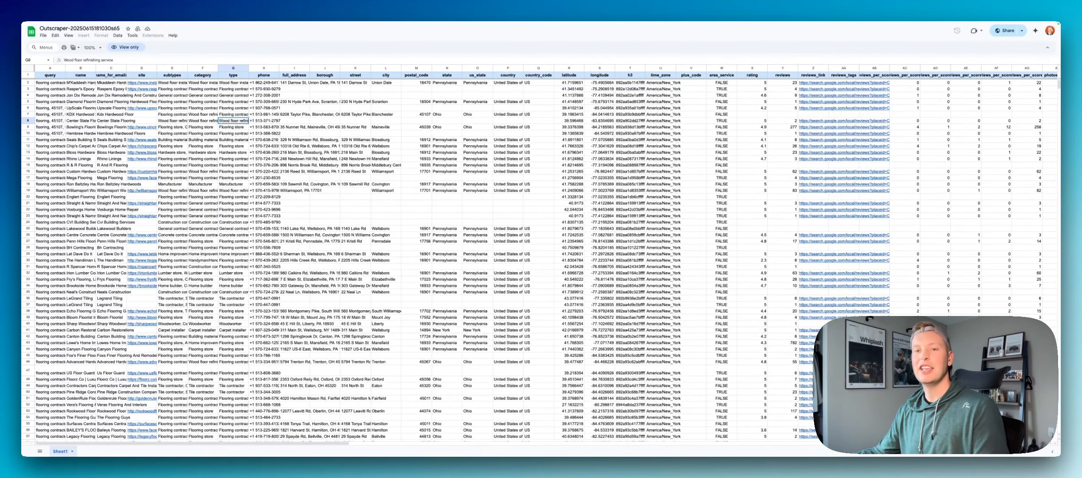
# Step: Go back to the HighLevel import and examine the name column's preview values and the contact fields available for it
pyautogui.click(393, 26)
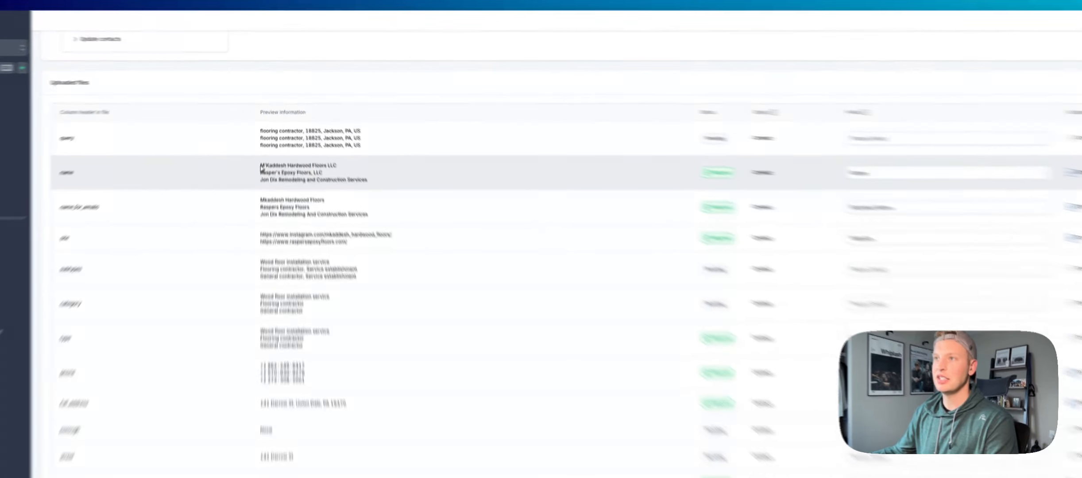
pyautogui.moveTo(263, 139); pyautogui.dragTo(352, 156)
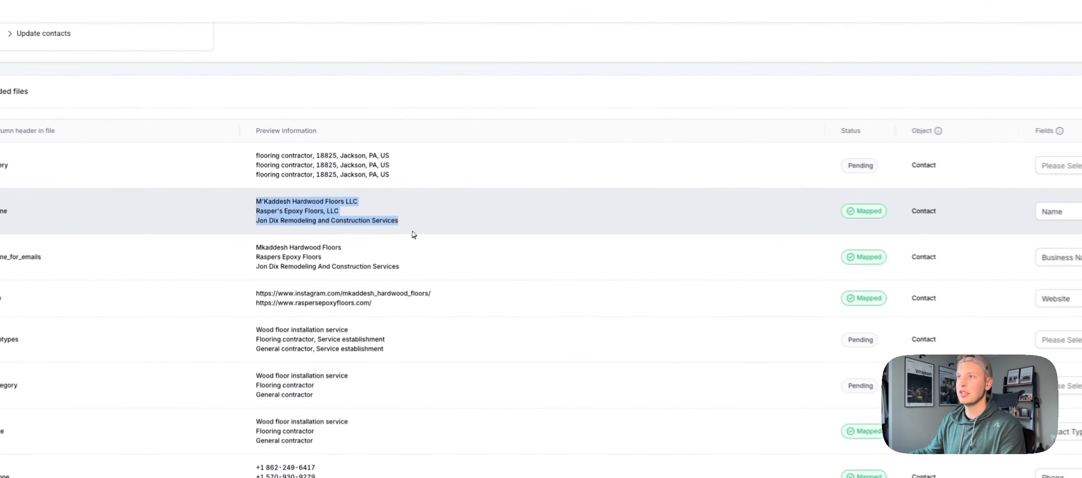
pyautogui.click(360, 152)
pyautogui.click(1013, 201)
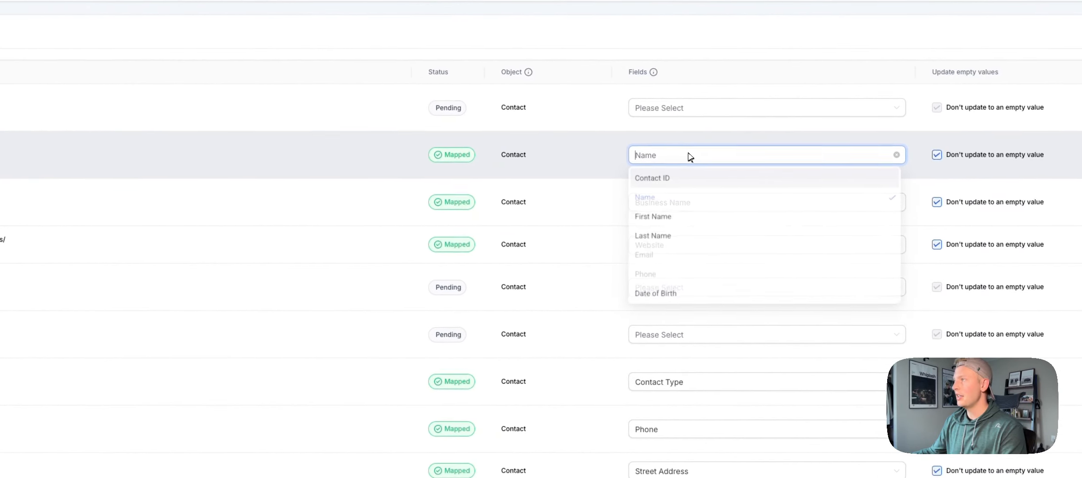
pyautogui.scroll(-6, 703, 225)
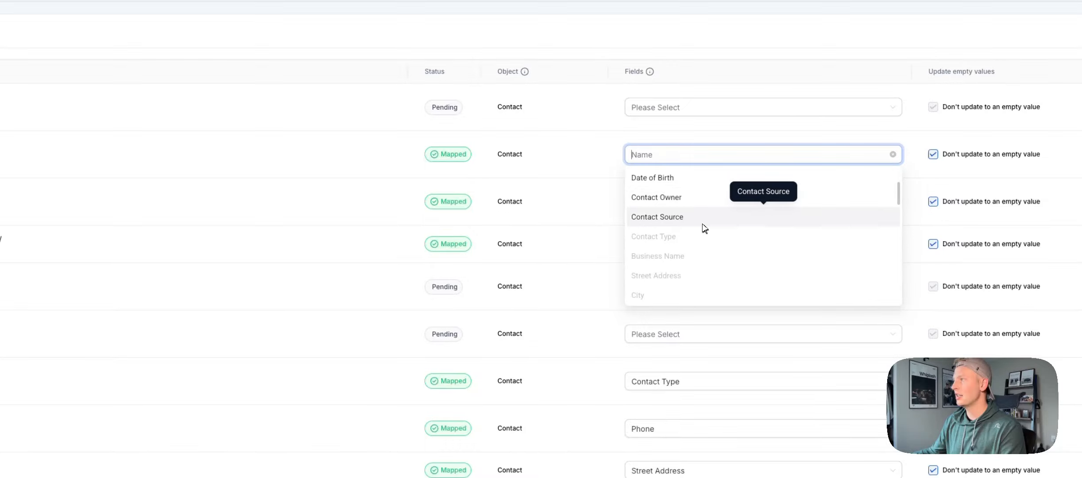
pyautogui.scroll(-5, 702, 227)
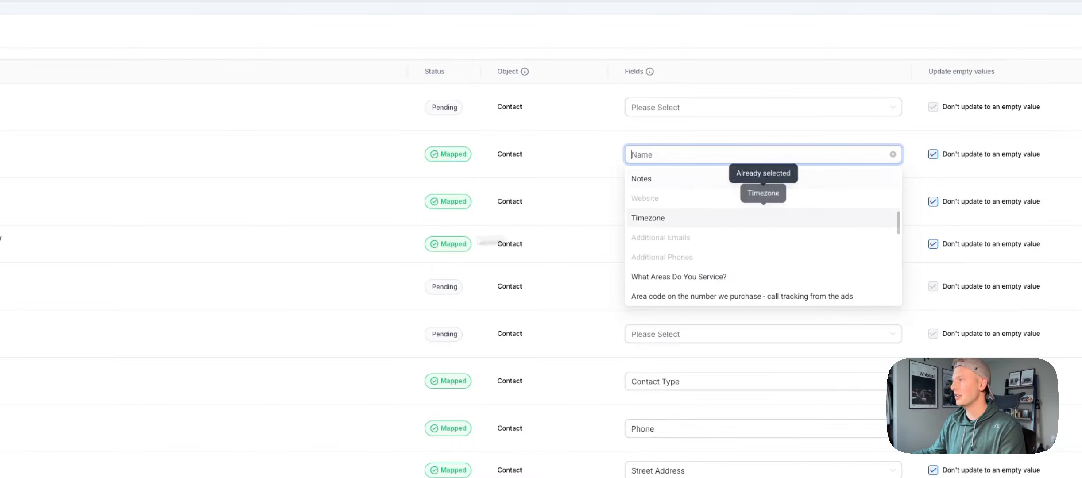
pyautogui.click(309, 249)
pyautogui.click(747, 208)
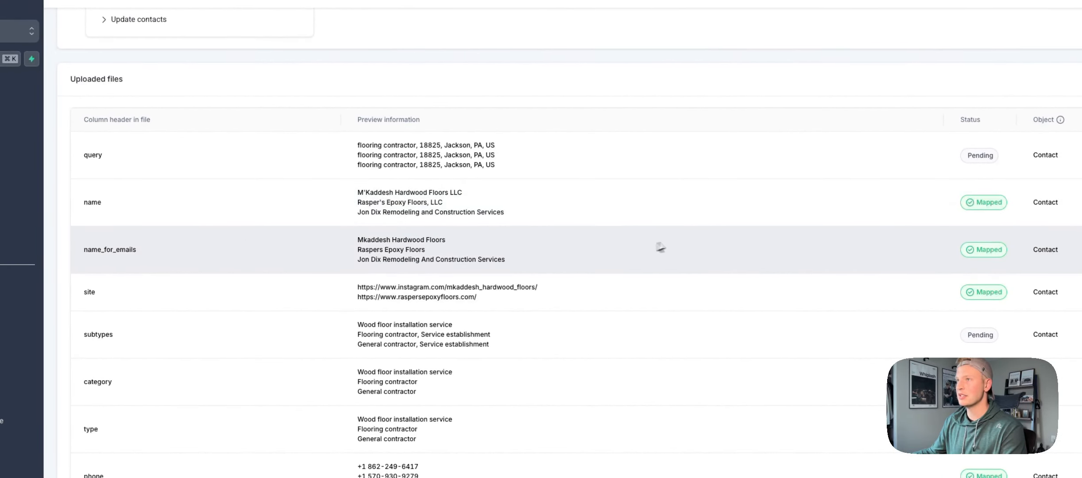
# Step: Clear the field mappings of the name and name_for_emails columns, and map the name column to Business Name
pyautogui.click(722, 227)
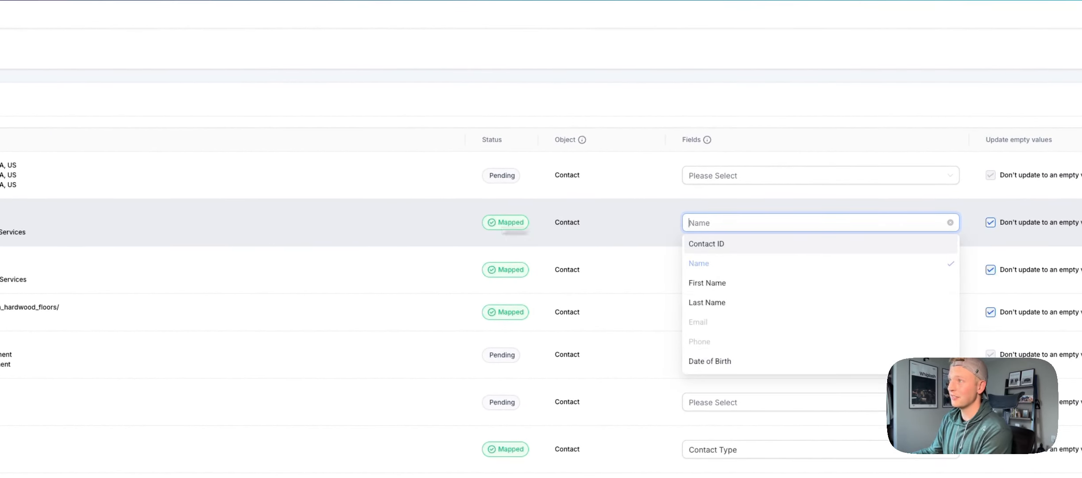
pyautogui.click(949, 222)
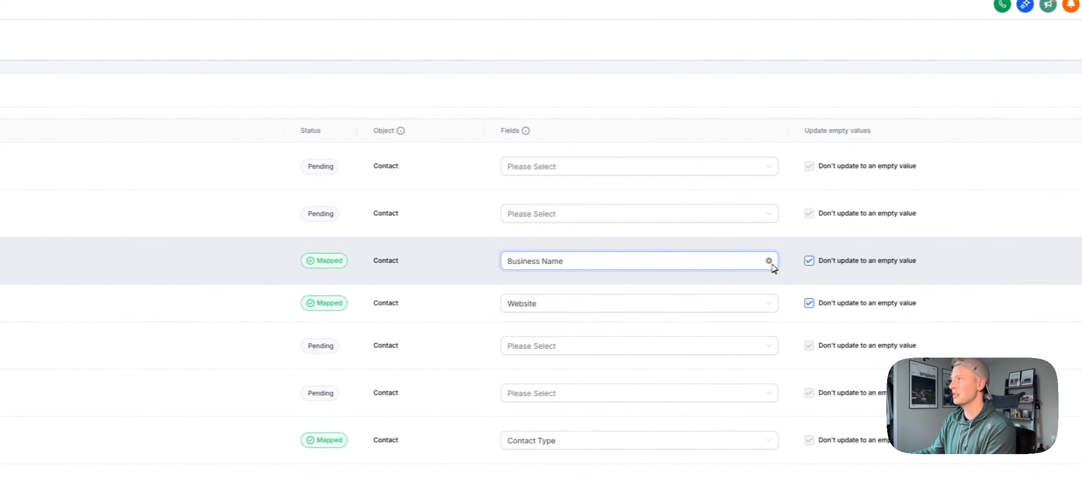
pyautogui.click(631, 214)
pyautogui.scroll(-3, 637, 290)
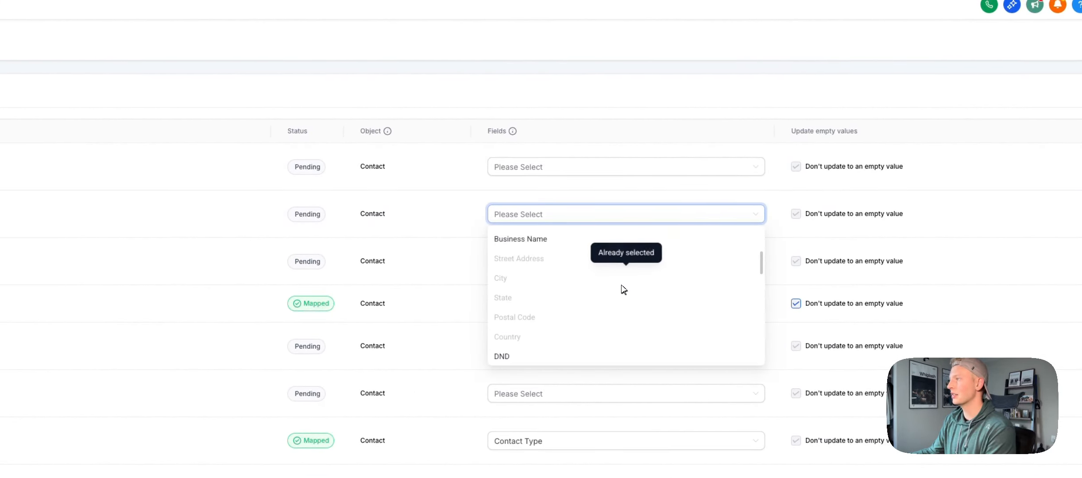
pyautogui.scroll(1, 622, 286)
pyautogui.click(620, 284)
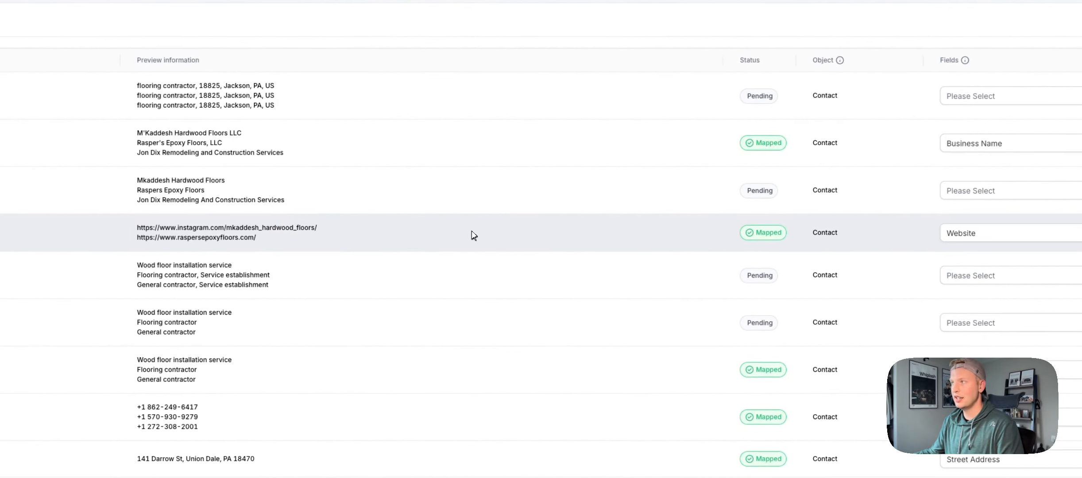
# Step: Review the mappings from the site column through the location columns, and browse the contact fields available for the time_zone column
pyautogui.moveTo(253, 227); pyautogui.dragTo(423, 234)
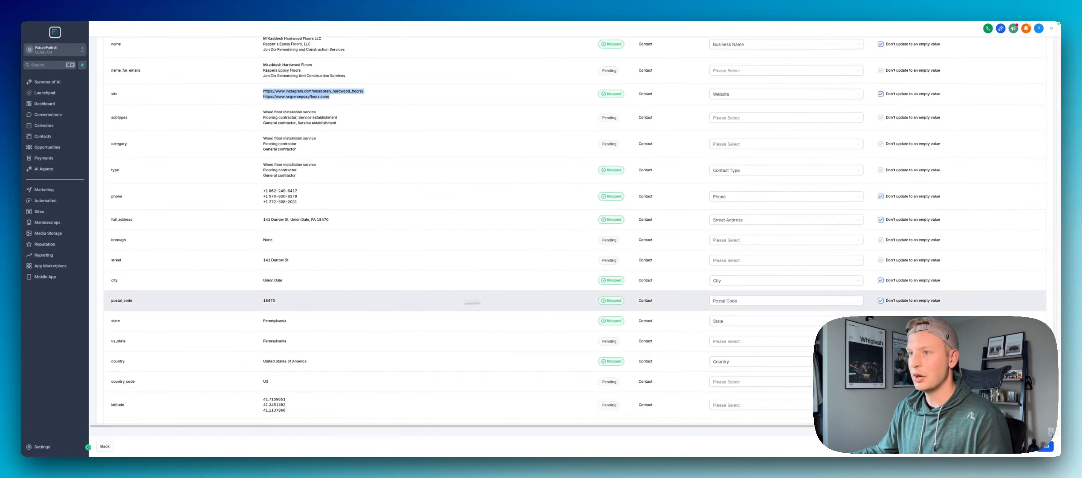
pyautogui.scroll(-4, 374, 316)
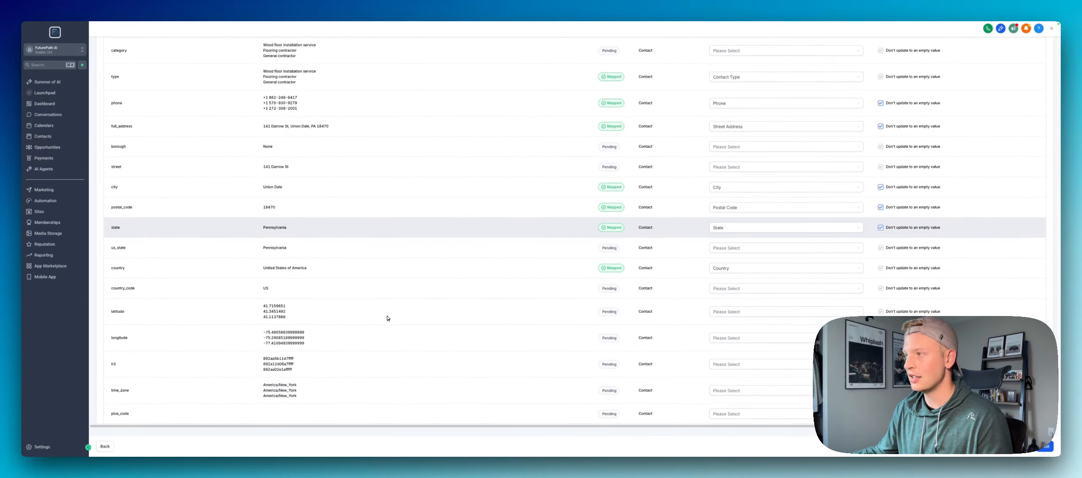
pyautogui.click(744, 303)
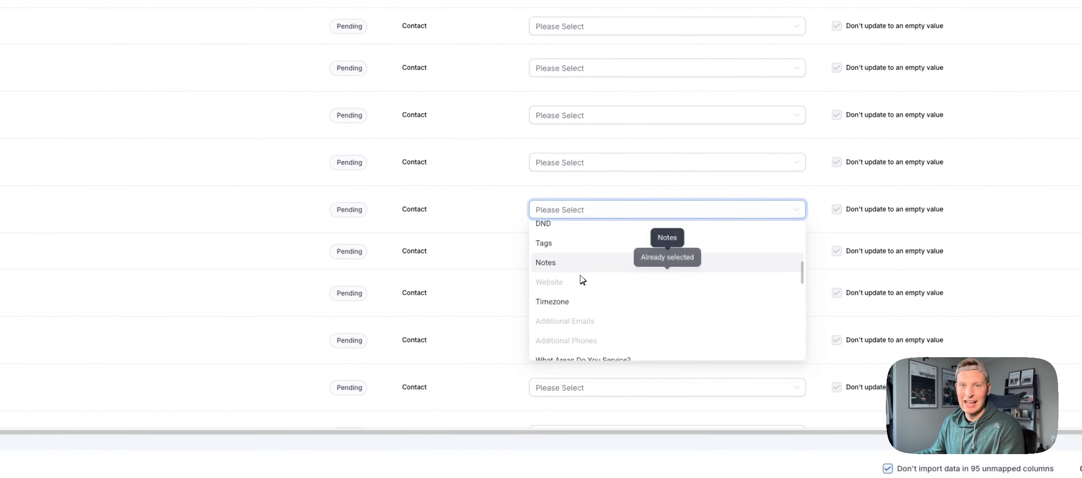
pyautogui.scroll(-3, 594, 287)
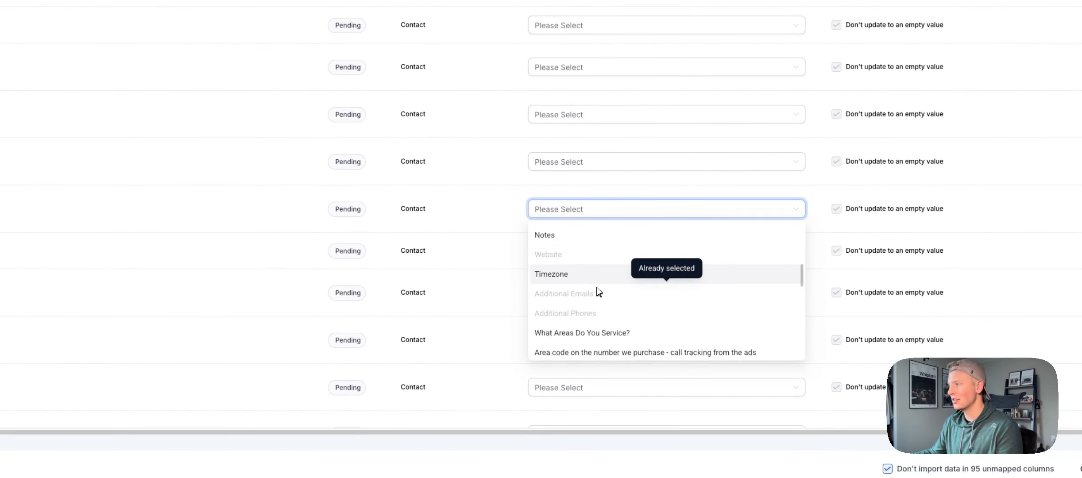
pyautogui.scroll(-3, 605, 291)
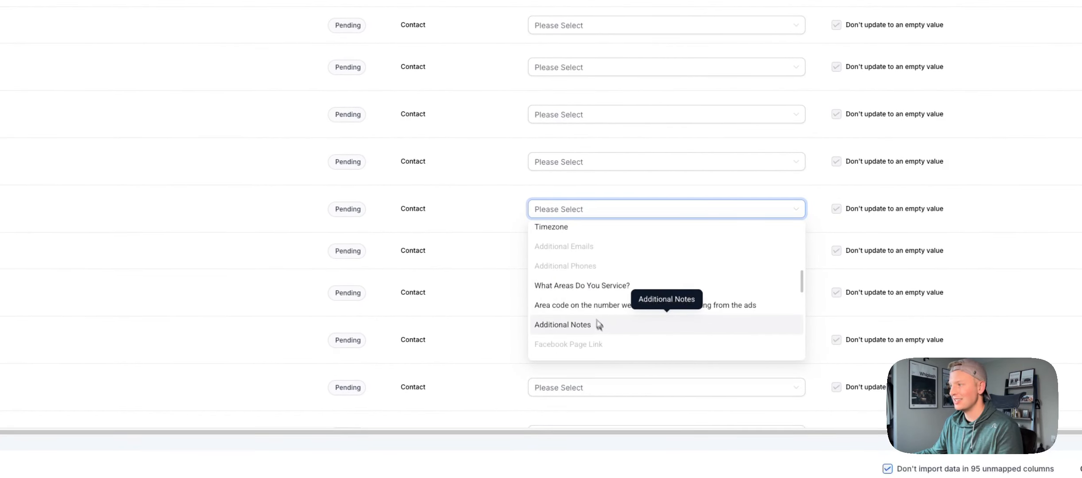
pyautogui.scroll(-3, 579, 285)
pyautogui.click(500, 205)
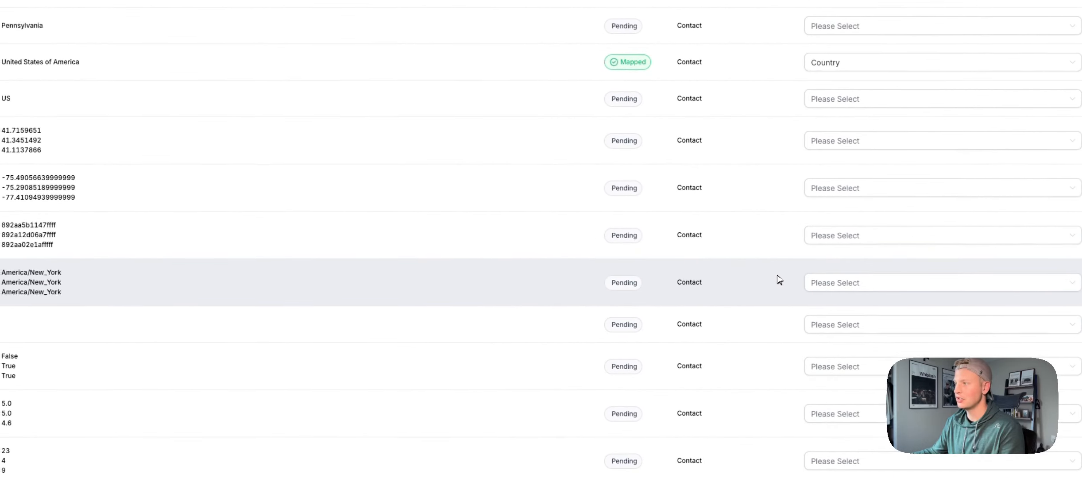
# Step: Examine the preview values of the rating, reviews, photo and working hours columns in the import mapping
pyautogui.scroll(-6, 491, 204)
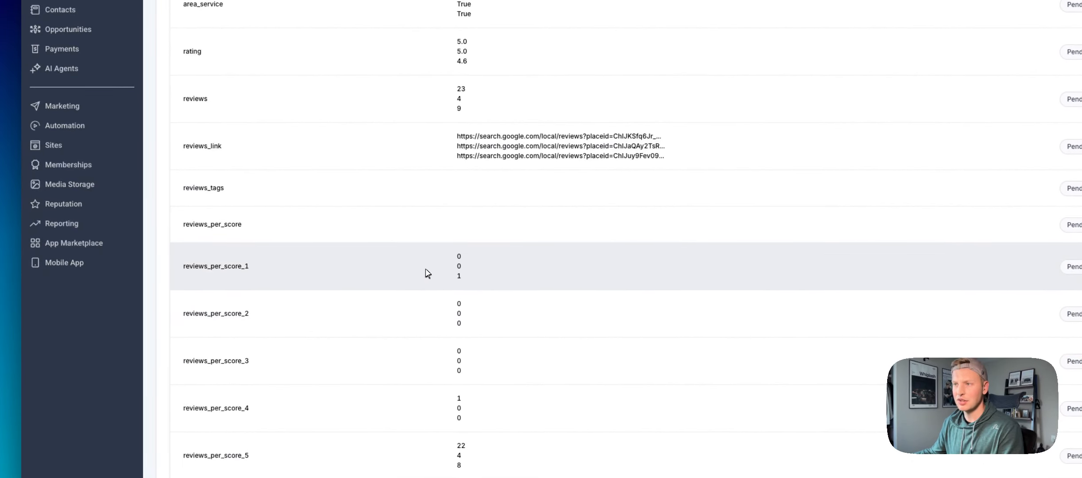
pyautogui.scroll(-3, 375, 323)
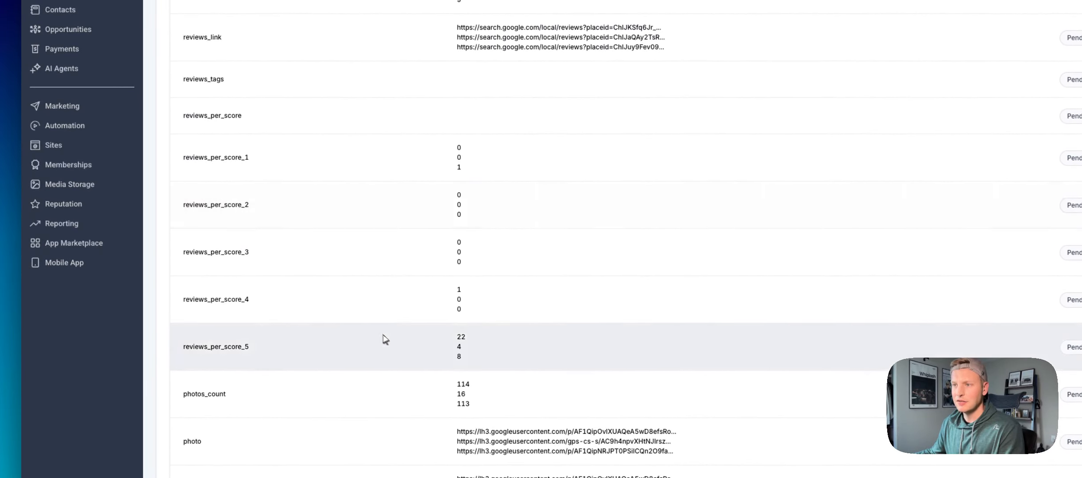
pyautogui.scroll(-3, 362, 362)
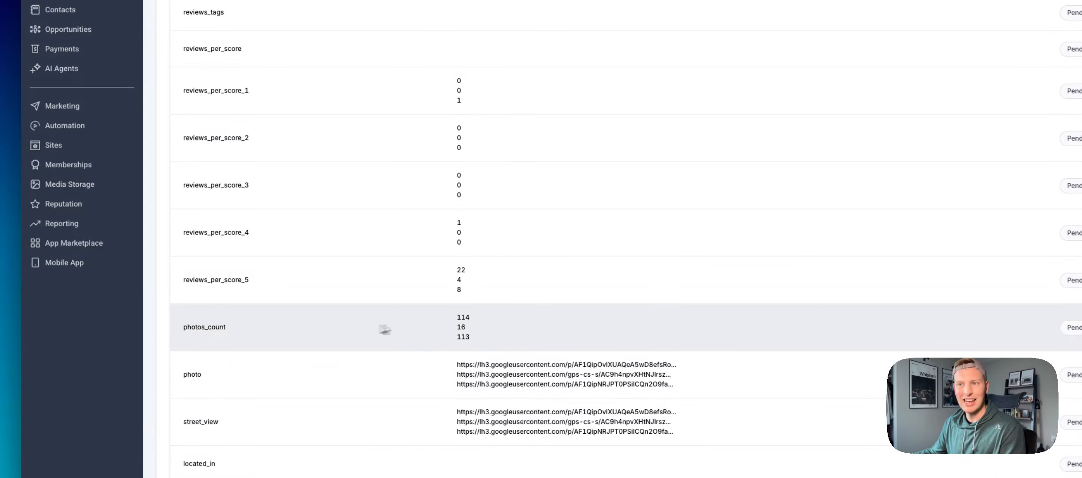
pyautogui.scroll(-2, 382, 331)
pyautogui.scroll(-4, 365, 376)
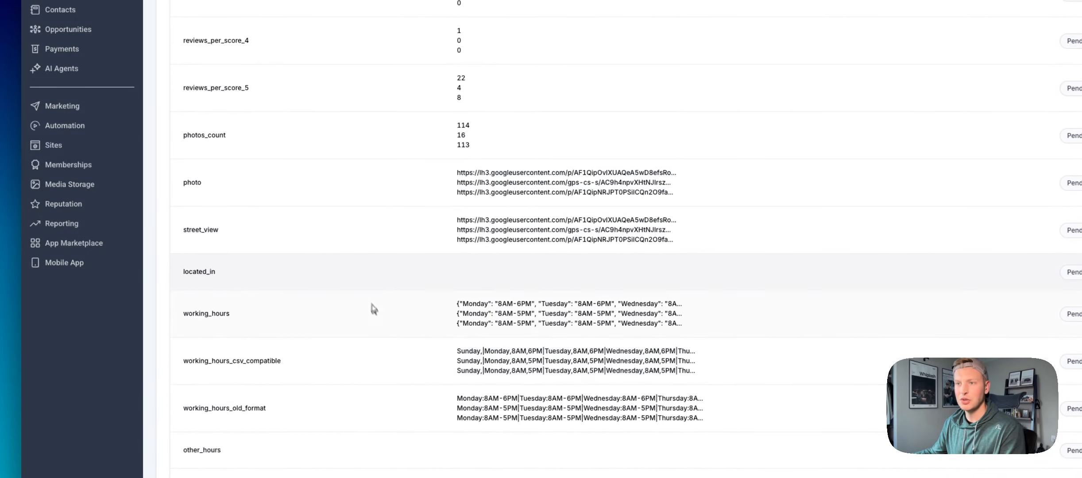
pyautogui.scroll(-2, 372, 309)
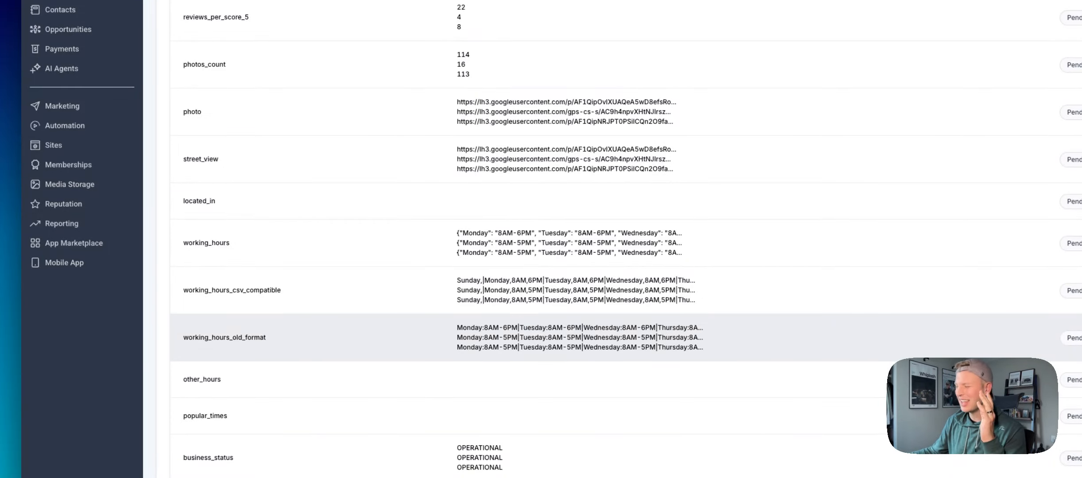
pyautogui.scroll(-20, 372, 310)
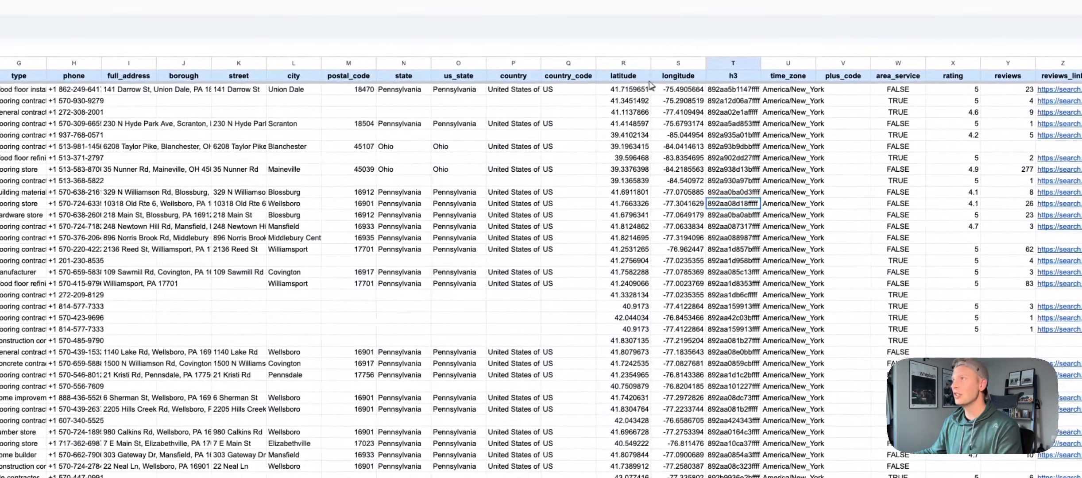
# Step: Switch to the results spreadsheet and examine its latitude and longitude columns
pyautogui.click(228, 115)
pyautogui.moveTo(629, 63); pyautogui.dragTo(672, 65)
pyautogui.click(671, 88)
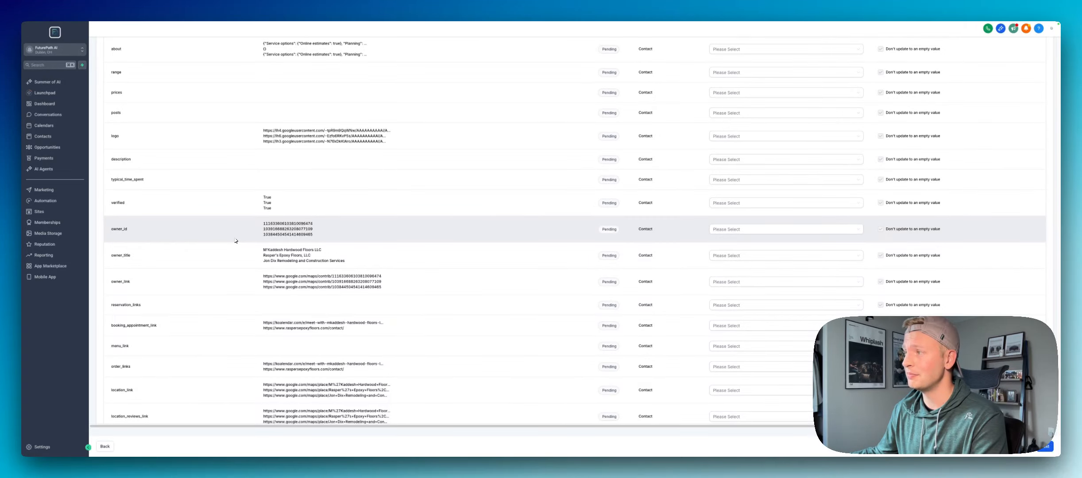
# Step: Return to the HighLevel import and review the remaining mappings, from the owner columns through emails, phones, social links and website details
pyautogui.scroll(-2, 575, 230)
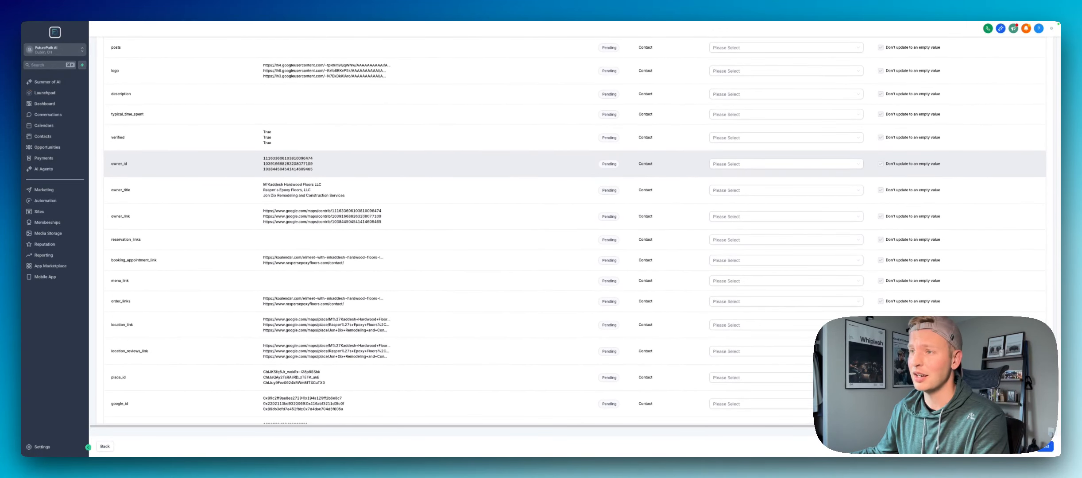
pyautogui.scroll(-10, 293, 224)
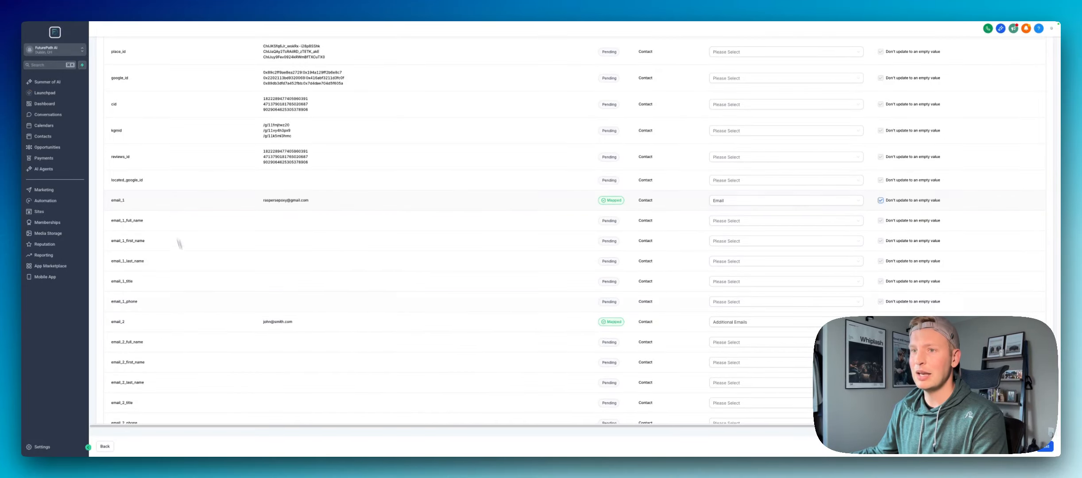
pyautogui.scroll(-9, 185, 319)
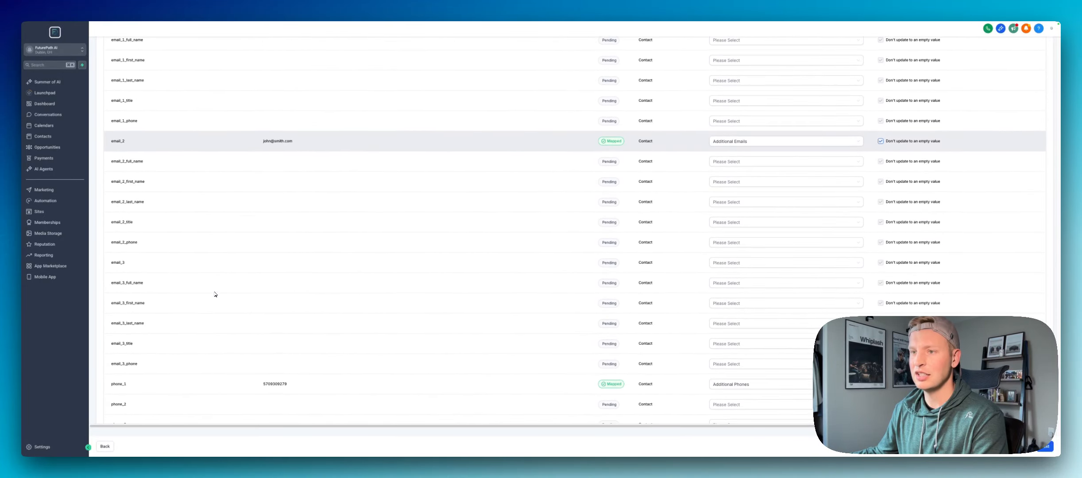
pyautogui.scroll(-2, 215, 294)
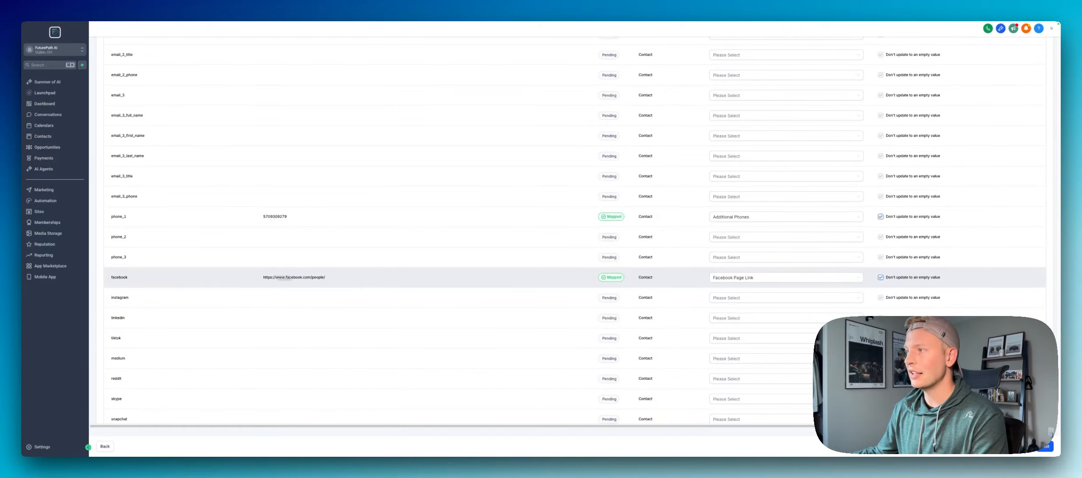
pyautogui.scroll(-8, 323, 304)
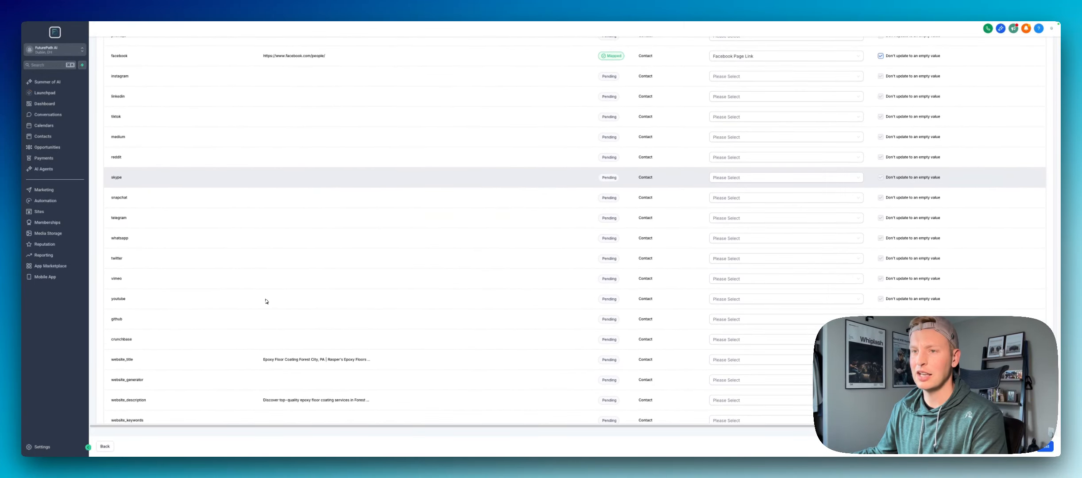
pyautogui.scroll(-1, 265, 301)
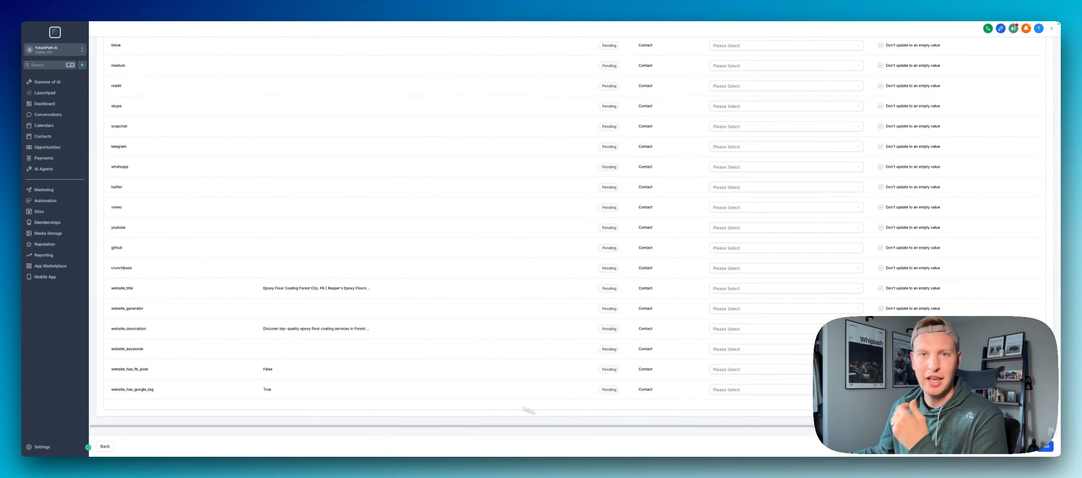